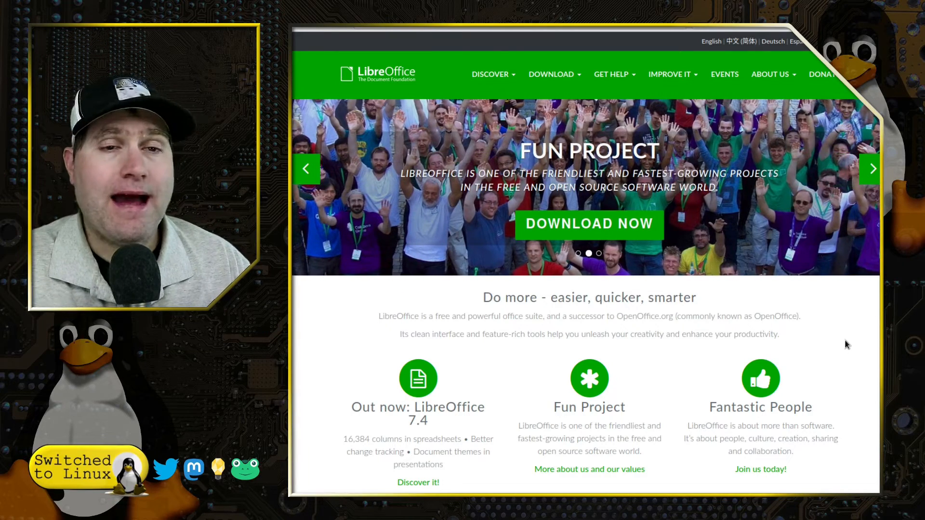
# Step: Look over the LibreOffice home page and the 7.4.2 and 7.3.7 releases offered on its download page
pyautogui.scroll(-3, 744, 280)
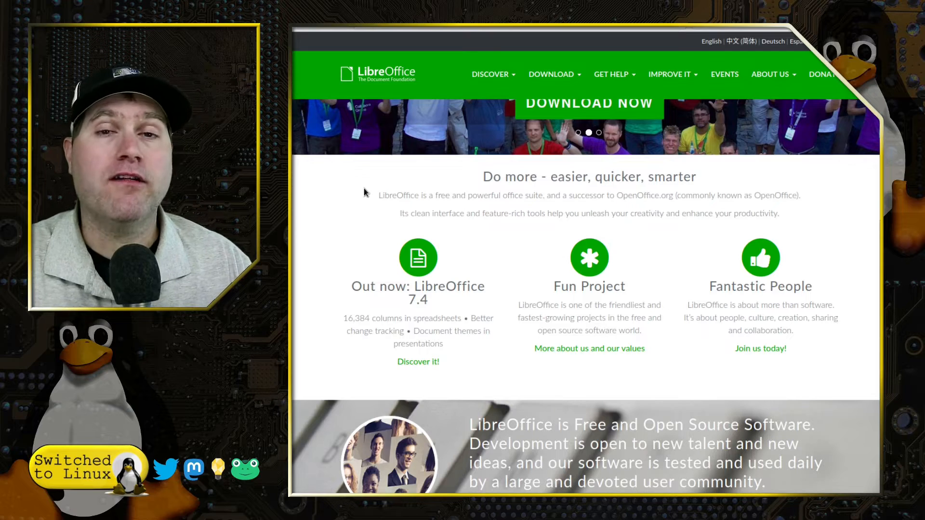
pyautogui.scroll(3, 446, 202)
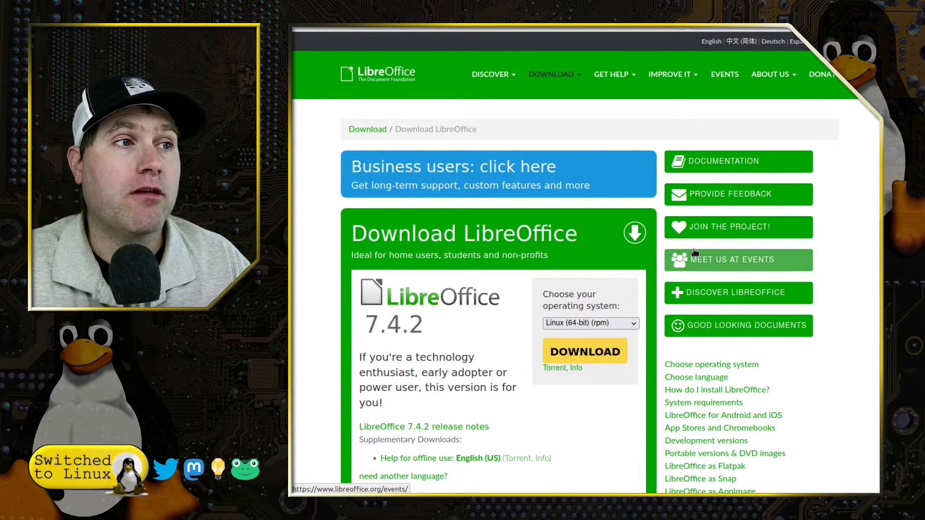
pyautogui.scroll(-1, 547, 197)
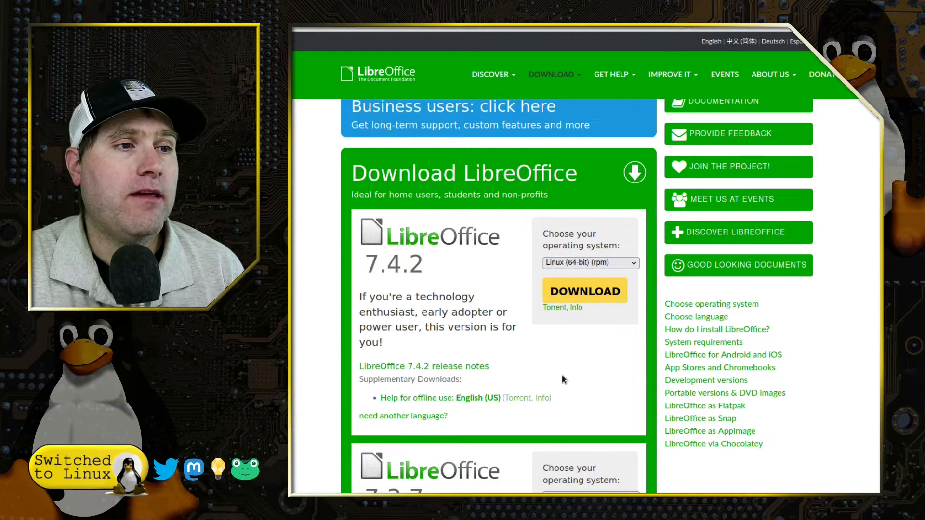
pyautogui.scroll(-5, 432, 270)
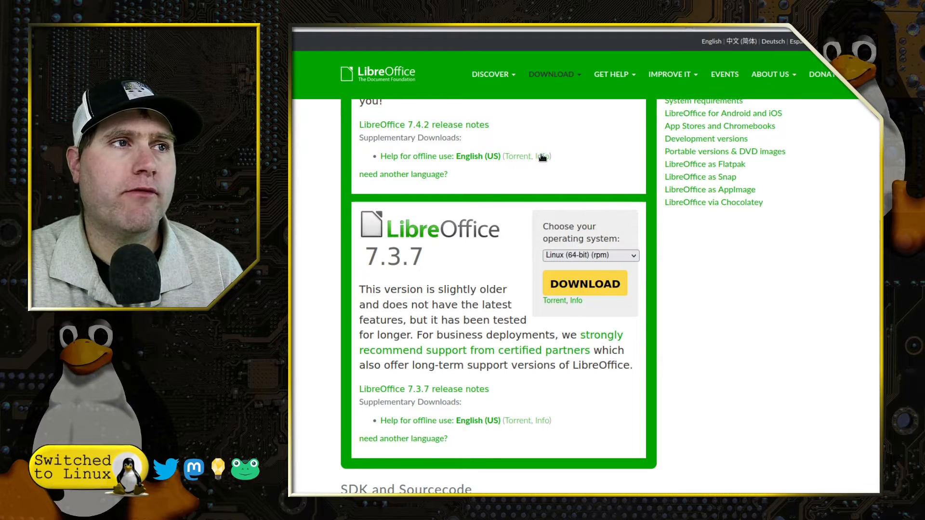
pyautogui.scroll(3, 568, 164)
pyautogui.scroll(-3, 597, 282)
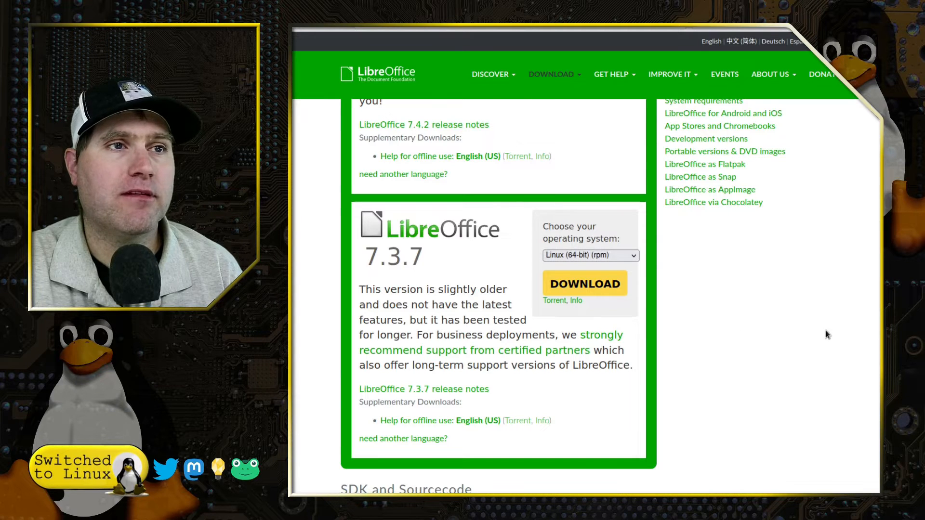
pyautogui.scroll(8, 785, 336)
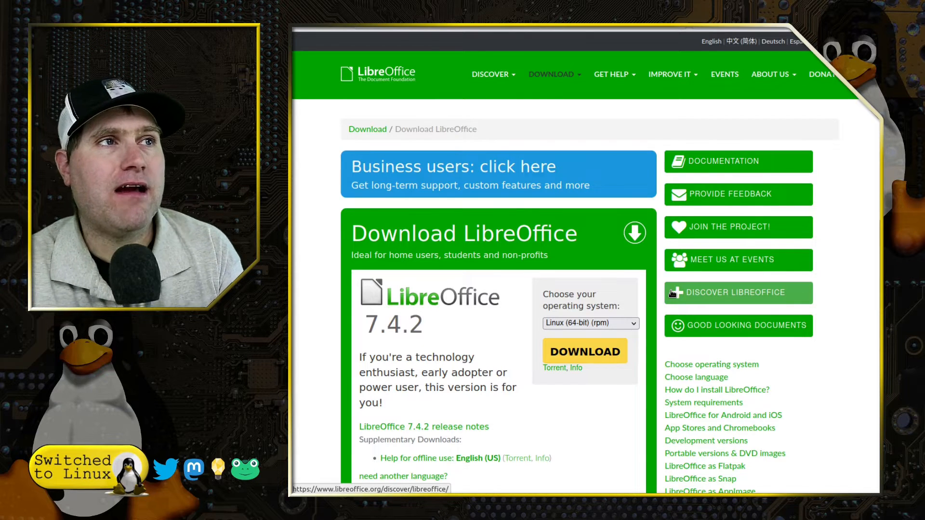
pyautogui.scroll(-3, 672, 293)
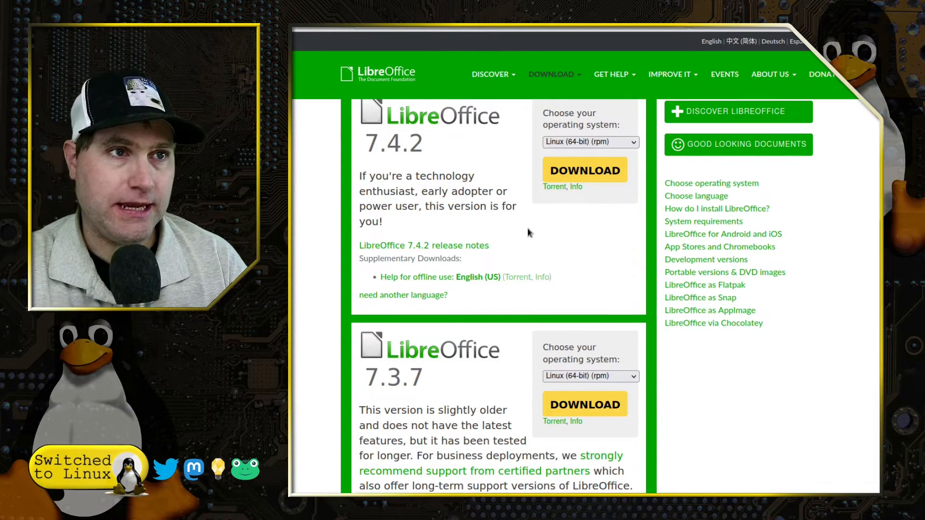
pyautogui.scroll(4, 527, 233)
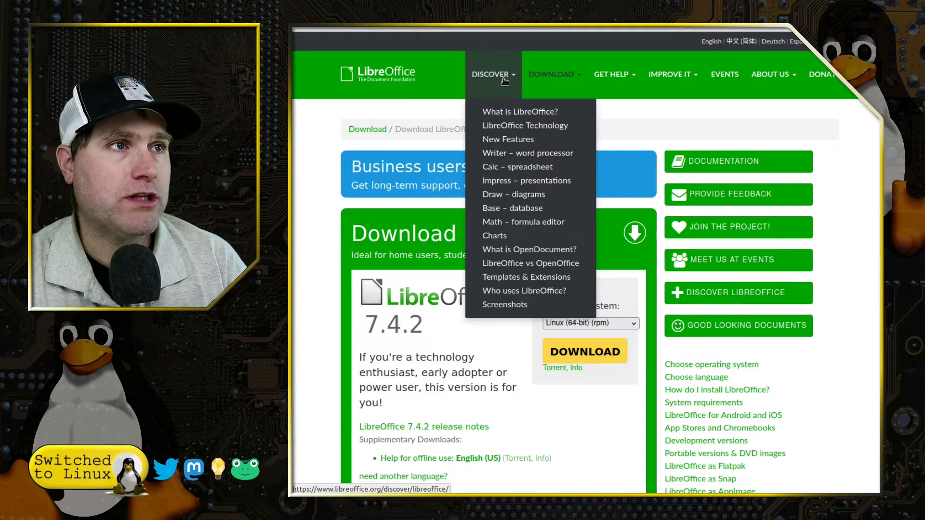
# Step: Open the What is LibreOffice? page and read through its overview of features, document formats and extensions
pyautogui.click(490, 75)
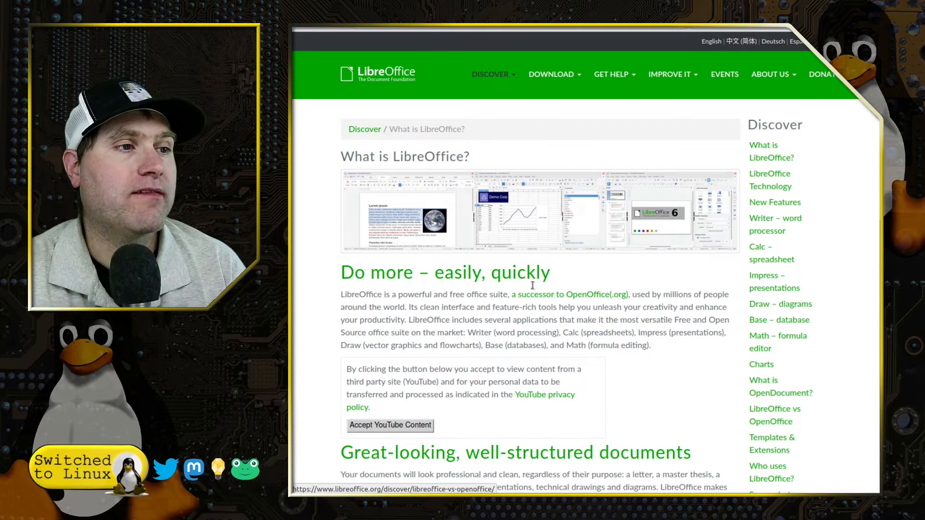
pyautogui.scroll(-10, 521, 277)
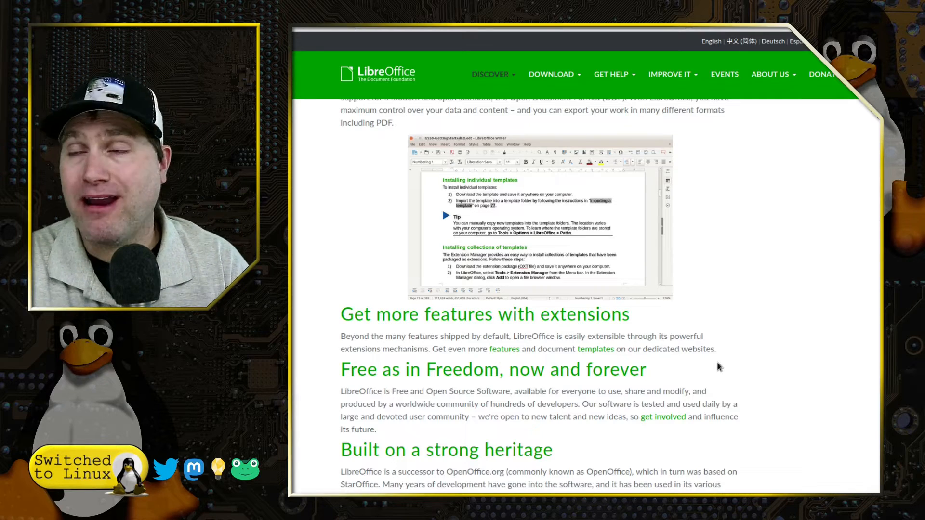
pyautogui.scroll(-4, 656, 195)
pyautogui.scroll(9, 661, 175)
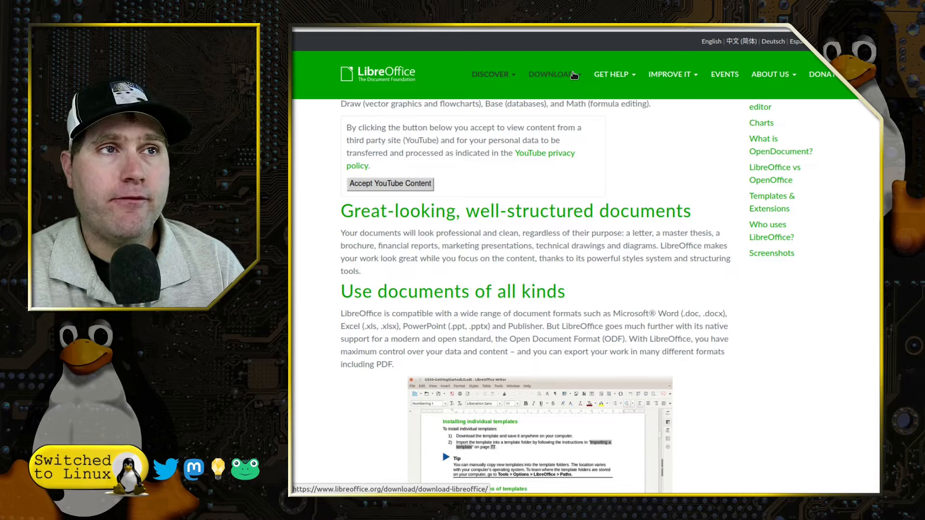
pyautogui.scroll(5, 708, 190)
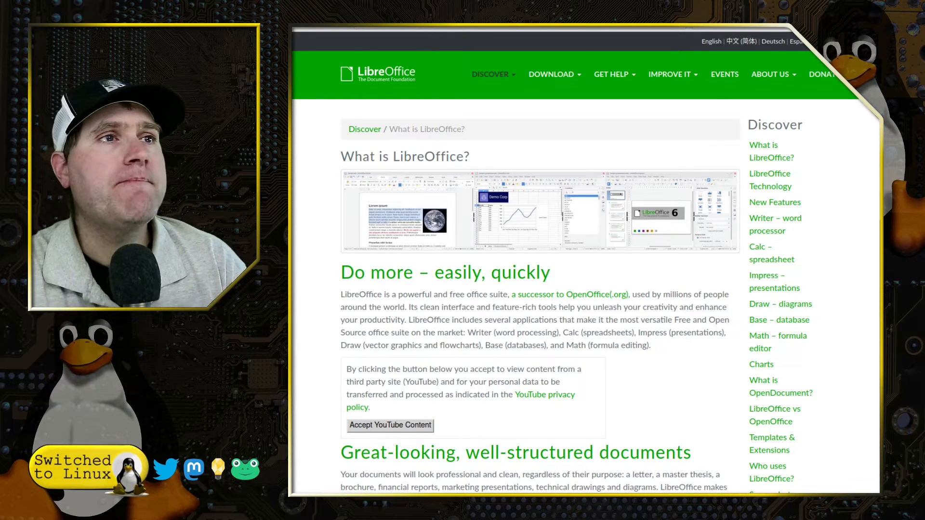
pyautogui.click(571, 79)
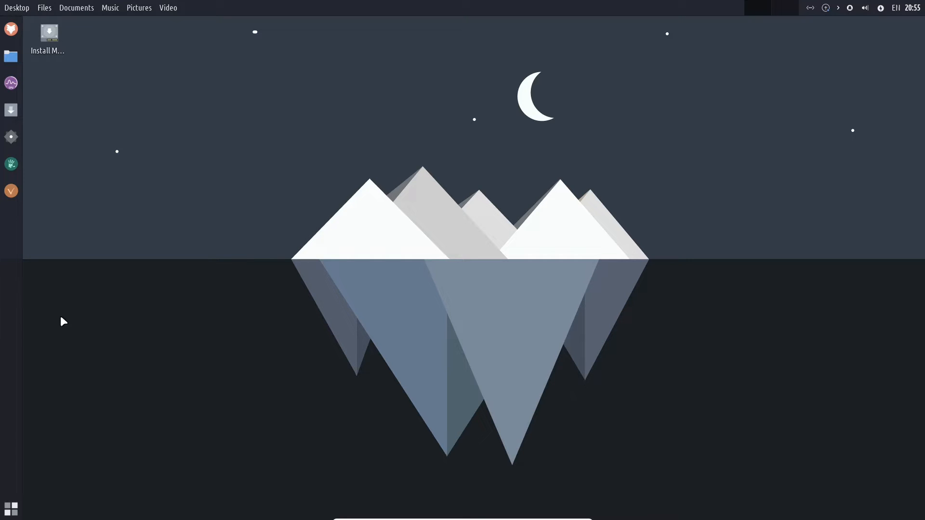
# Step: Search the installed applications for "libre" and launch the Office start screen
pyautogui.click(11, 506)
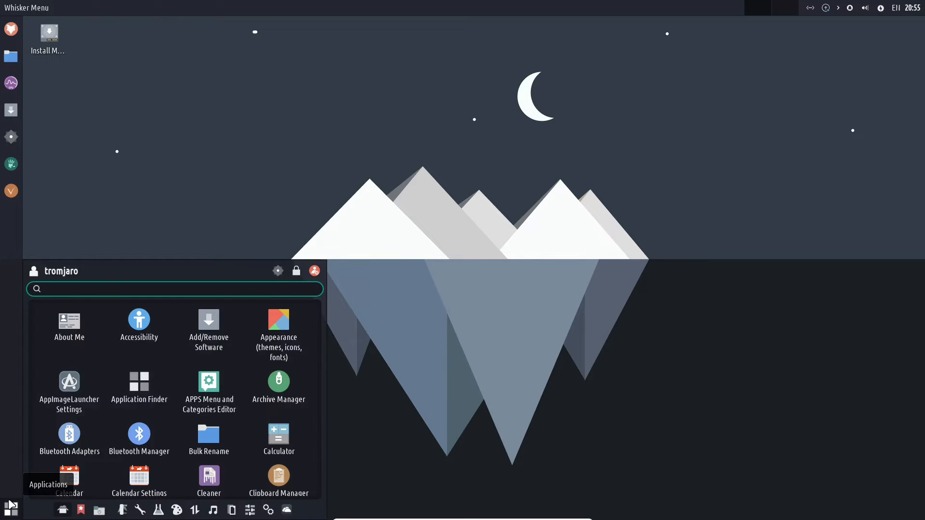
pyautogui.write('libre')
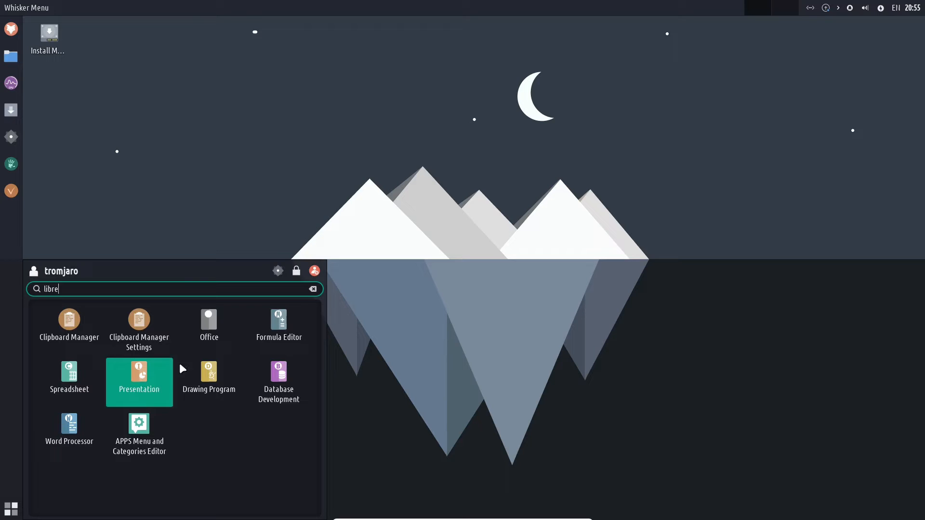
pyautogui.click(219, 327)
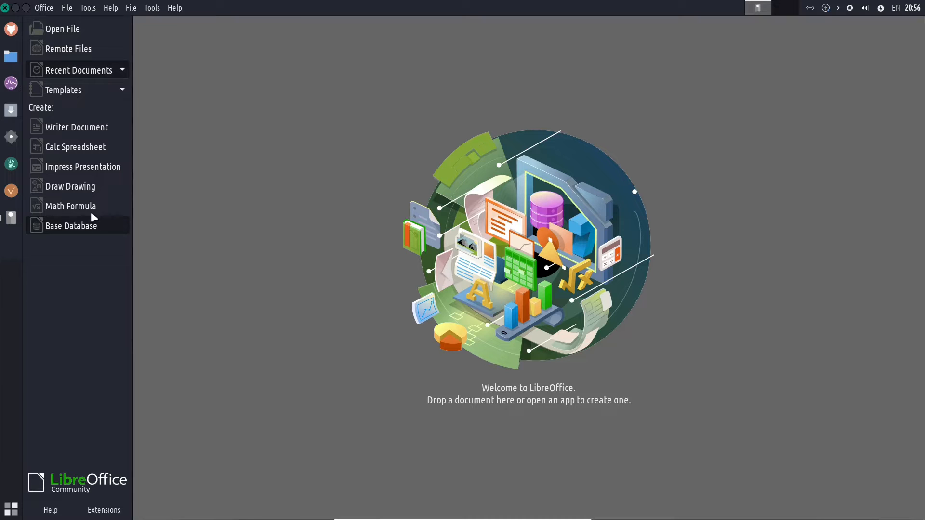
# Step: Show all available document templates on the start screen and browse through the whole collection
pyautogui.click(112, 90)
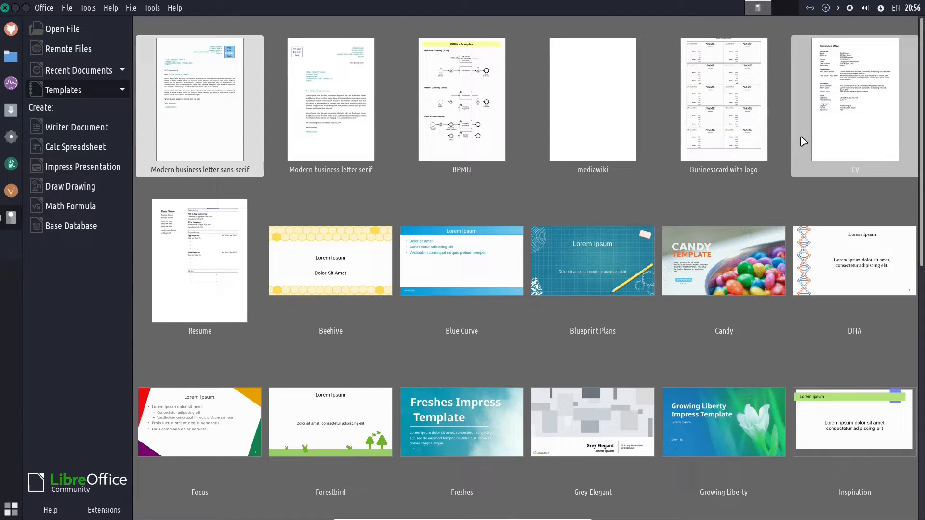
pyautogui.scroll(-6, 419, 295)
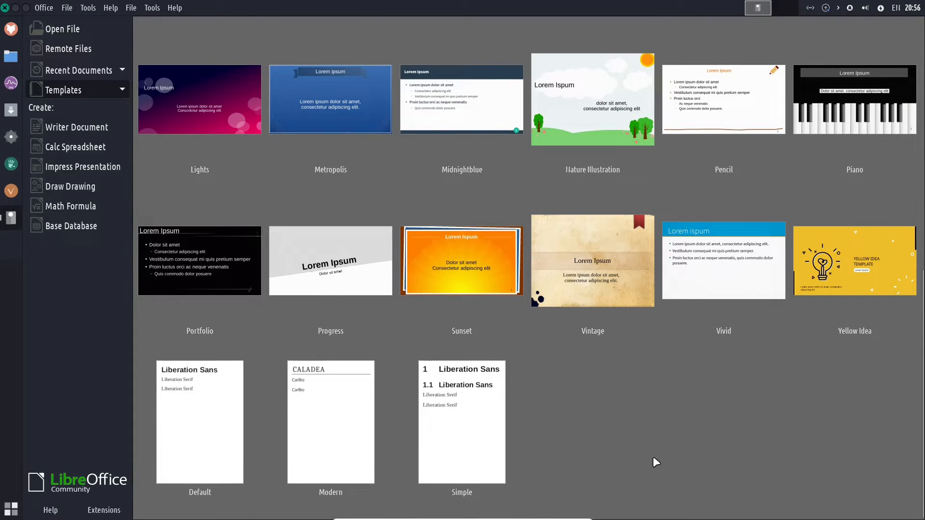
pyautogui.scroll(6, 648, 438)
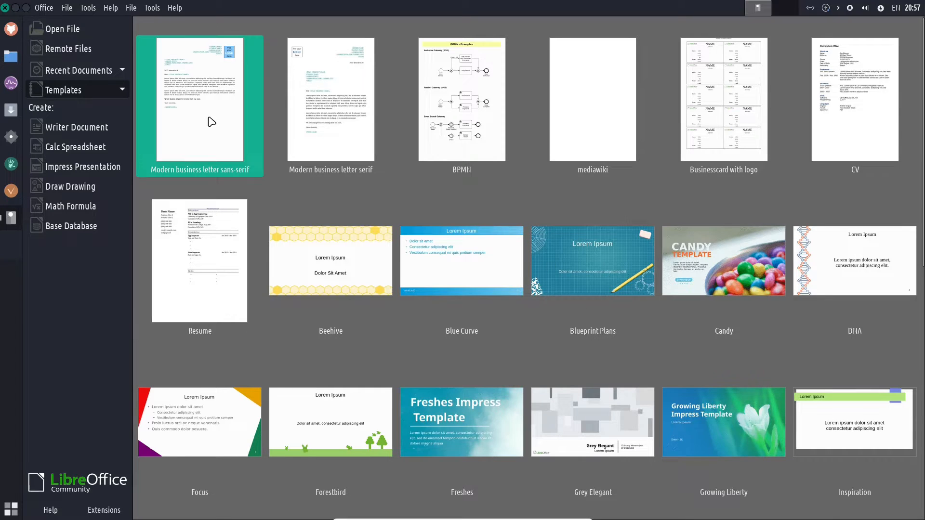
pyautogui.scroll(-10, 819, 217)
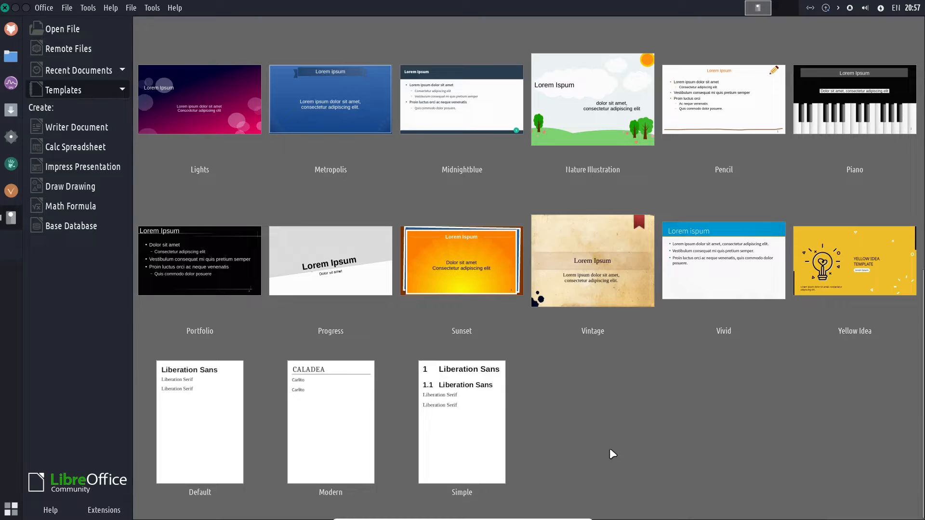
pyautogui.scroll(10, 434, 313)
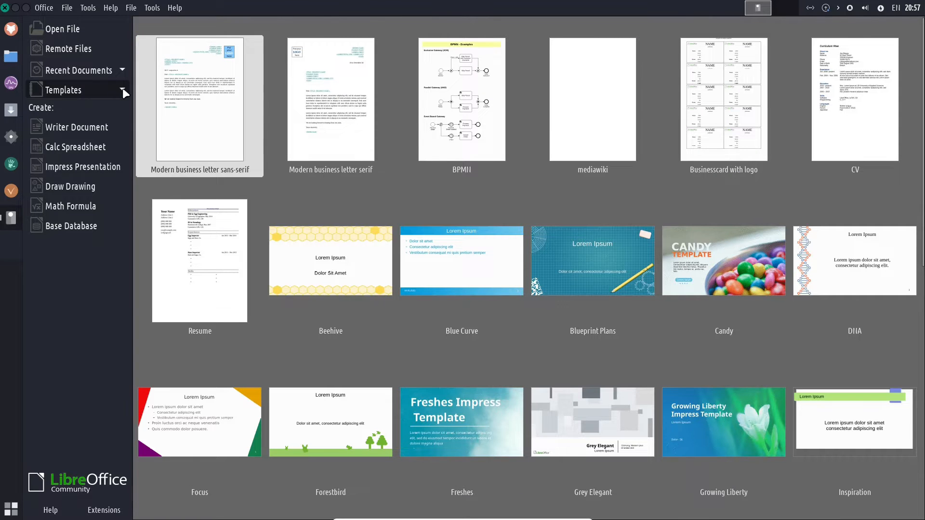
# Step: Filter the displayed templates by Writer, Calc, Impress and Draw in turn to view each application's selection
pyautogui.click(123, 91)
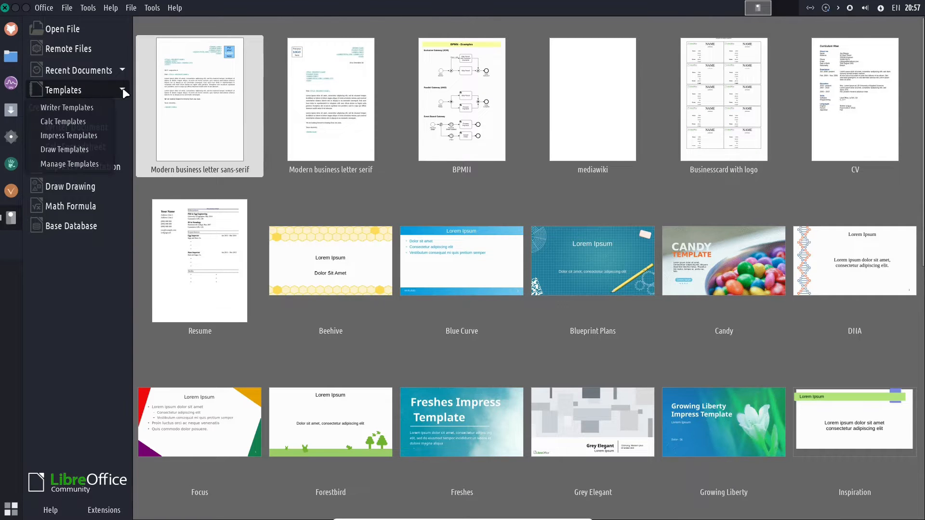
pyautogui.click(86, 103)
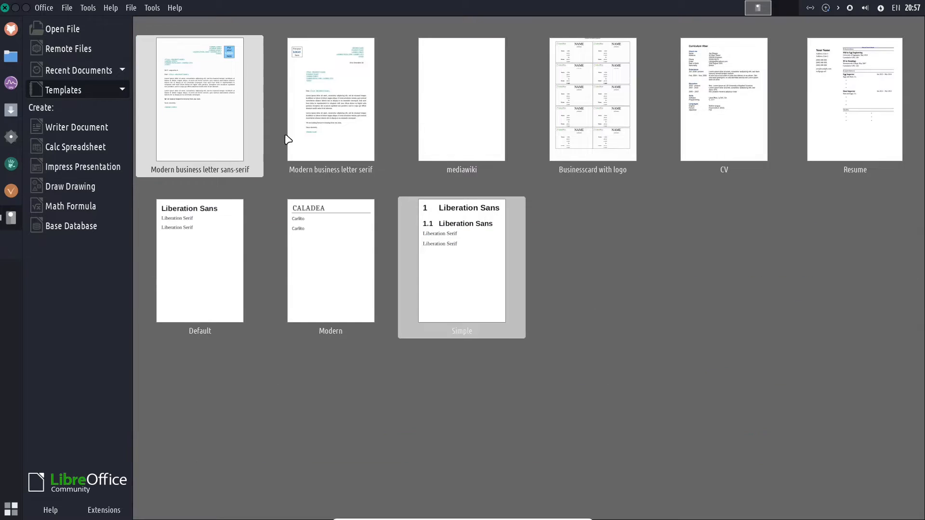
pyautogui.click(120, 90)
pyautogui.click(89, 120)
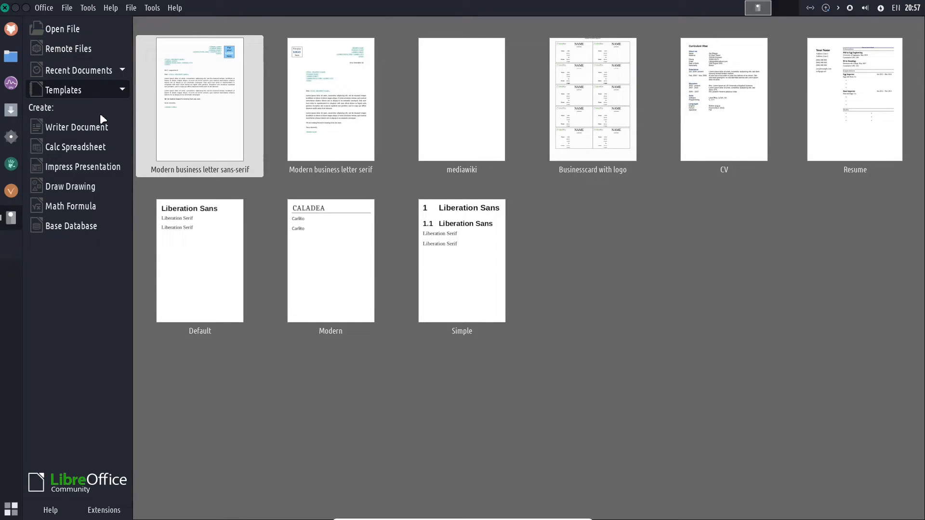
pyautogui.click(120, 90)
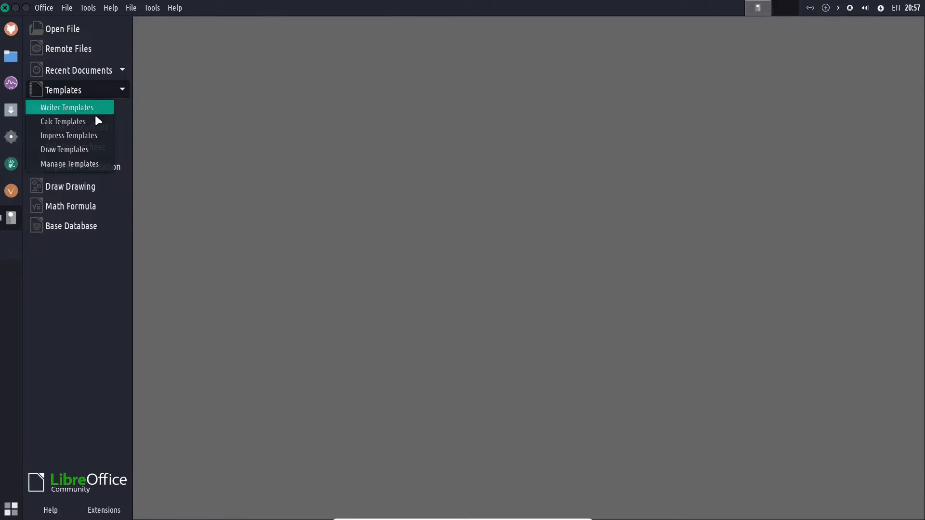
pyautogui.click(80, 135)
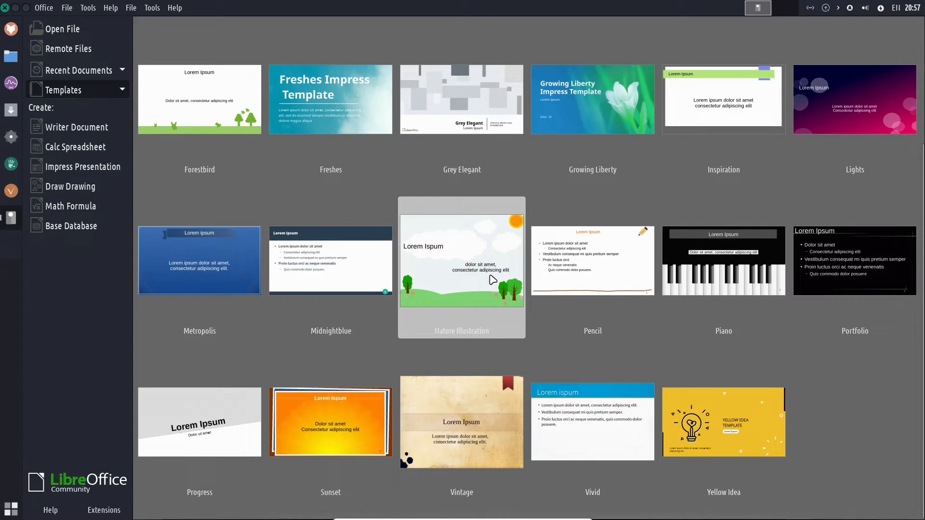
pyautogui.click(123, 90)
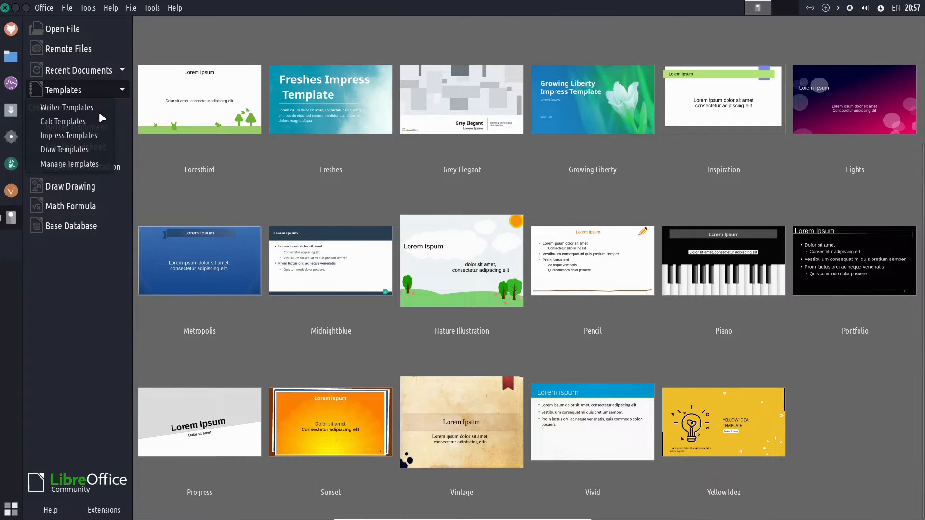
pyautogui.click(65, 150)
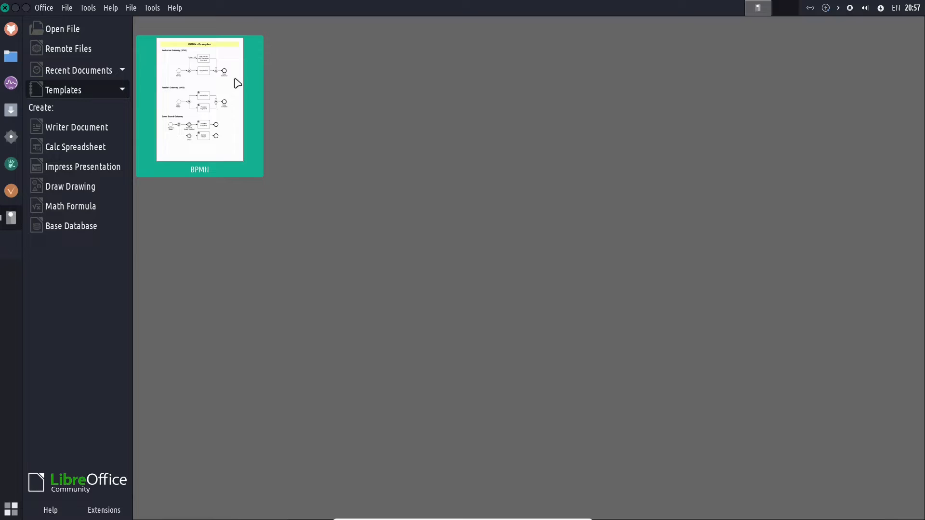
# Step: Open the template manager, browse its templates and close it again
pyautogui.click(121, 88)
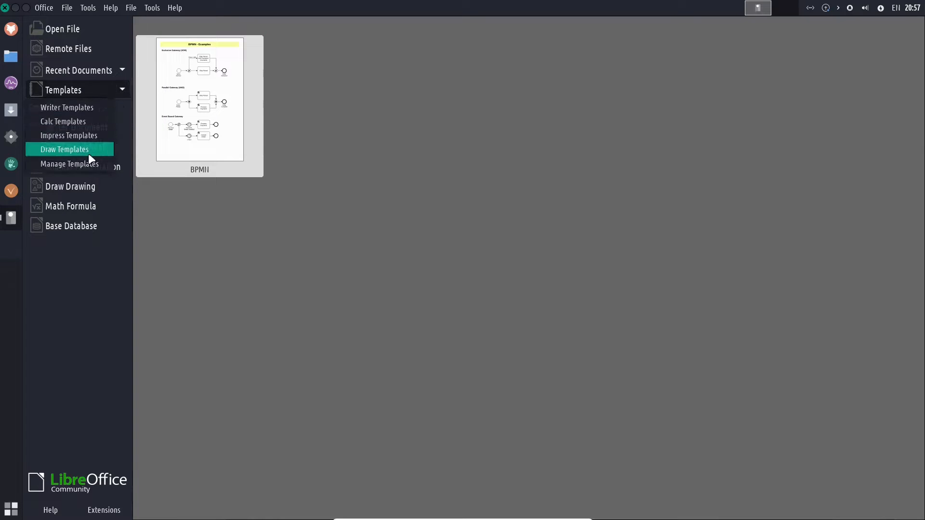
pyautogui.click(86, 163)
pyautogui.scroll(-3, 588, 299)
pyautogui.scroll(3, 510, 227)
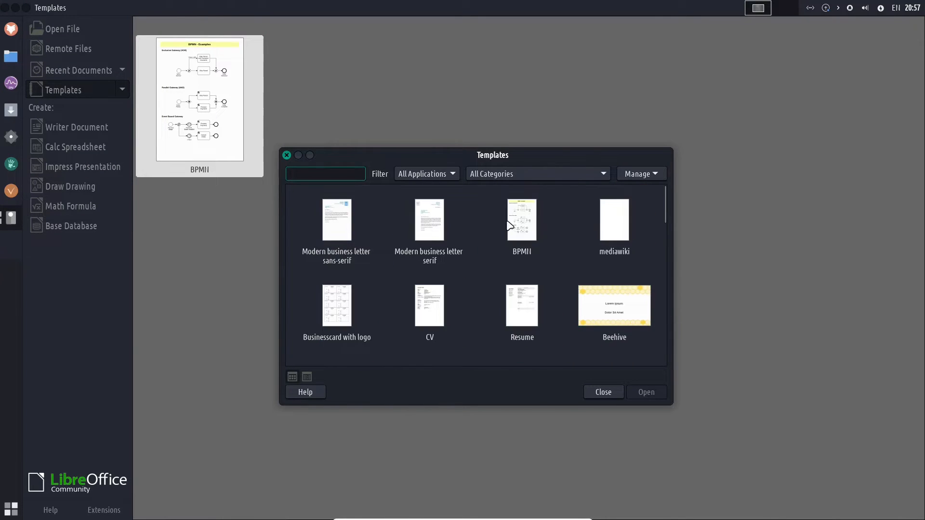
pyautogui.click(597, 392)
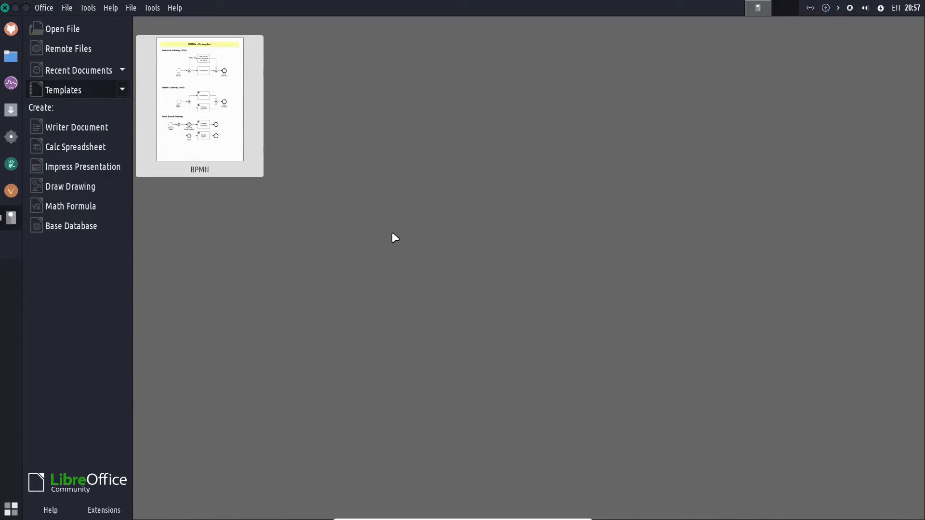
# Step: Create a new blank Writer document from the start screen
pyautogui.click(122, 87)
pyautogui.click(171, 148)
pyautogui.click(81, 124)
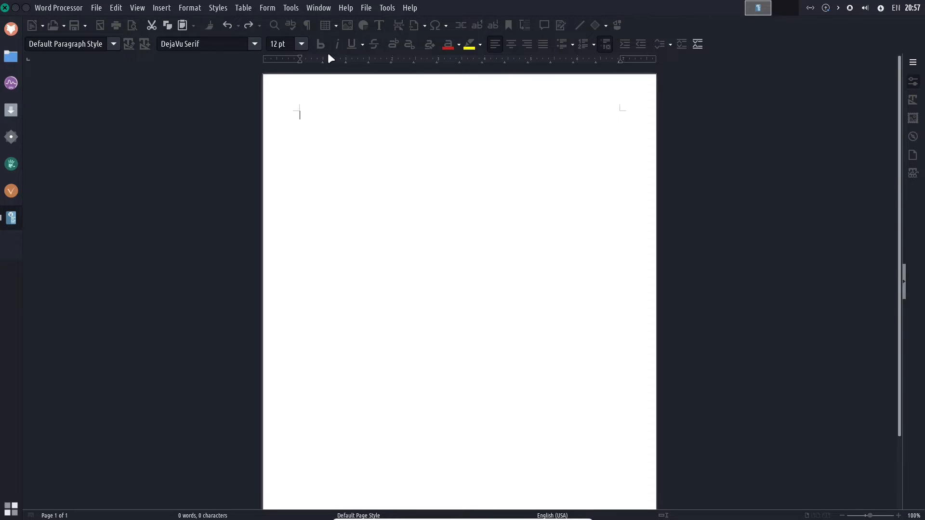
# Step: Switch the user interface to the Tabbed variant for Writer only and close the interface selection dialog
pyautogui.click(137, 8)
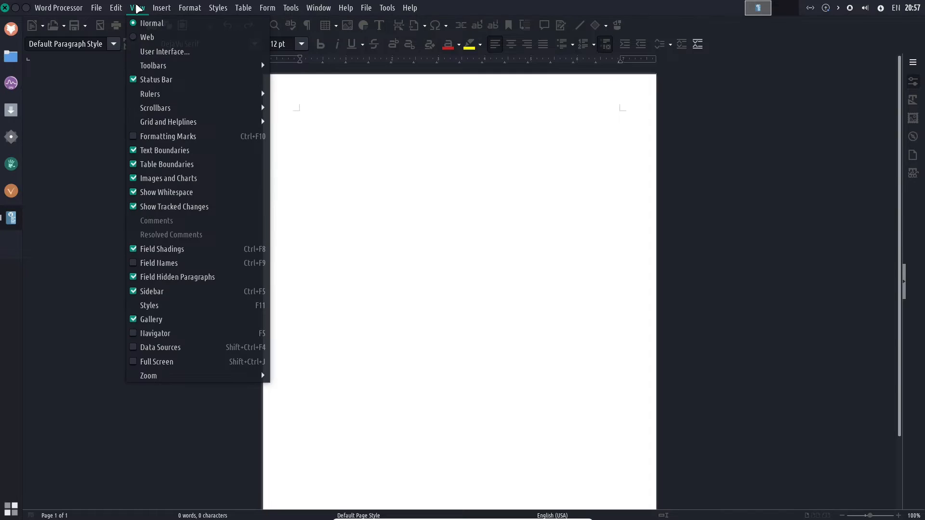
pyautogui.moveTo(211, 61)
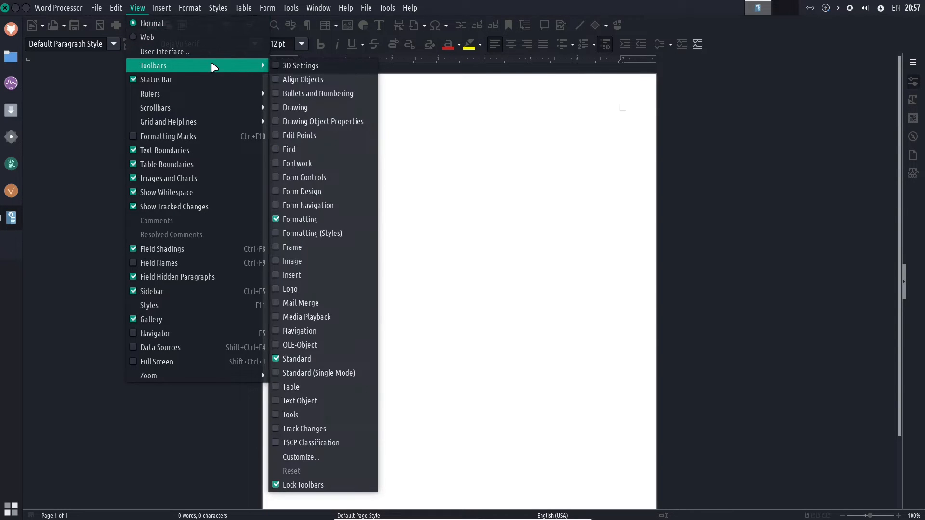
pyautogui.click(173, 51)
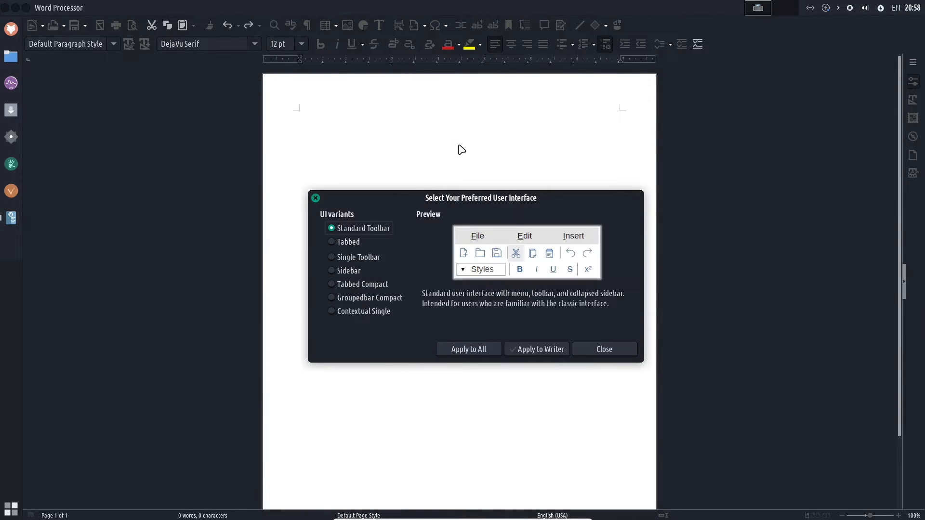
pyautogui.moveTo(444, 202); pyautogui.dragTo(741, 217)
pyautogui.click(645, 255)
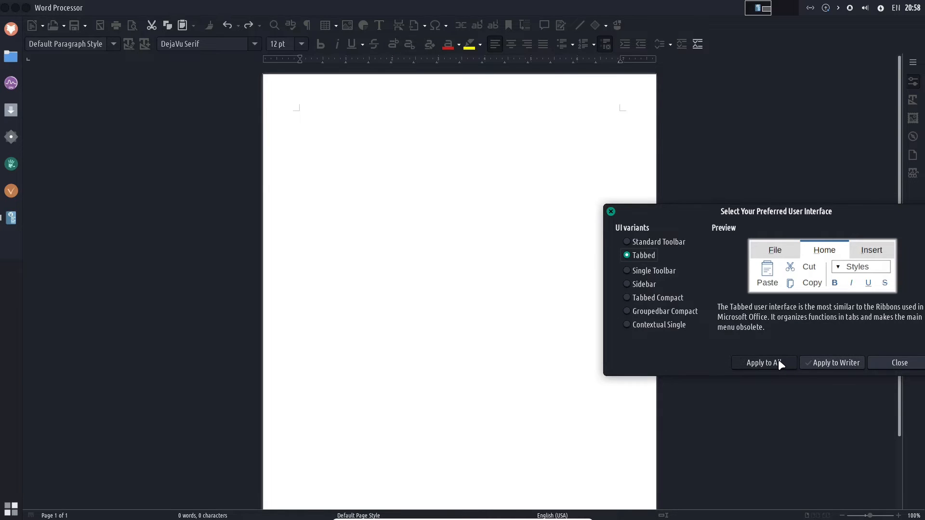
pyautogui.click(834, 362)
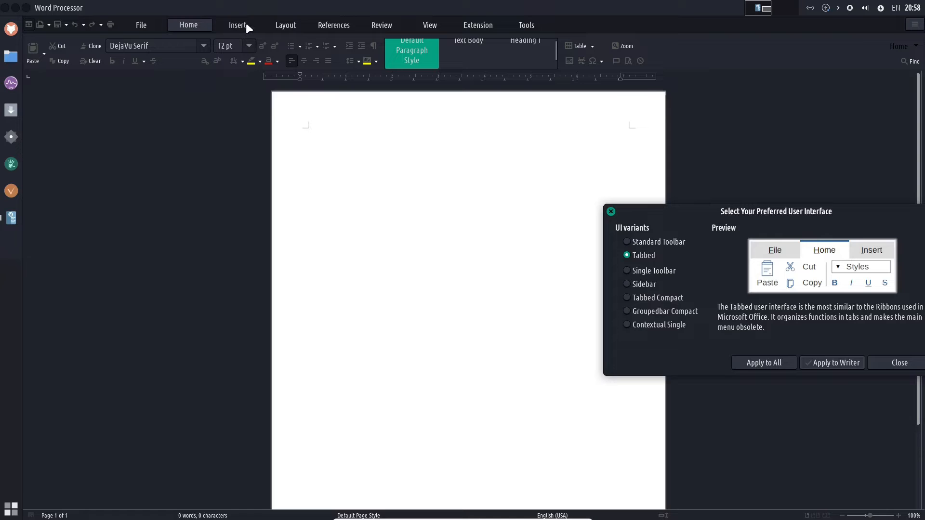
pyautogui.click(894, 365)
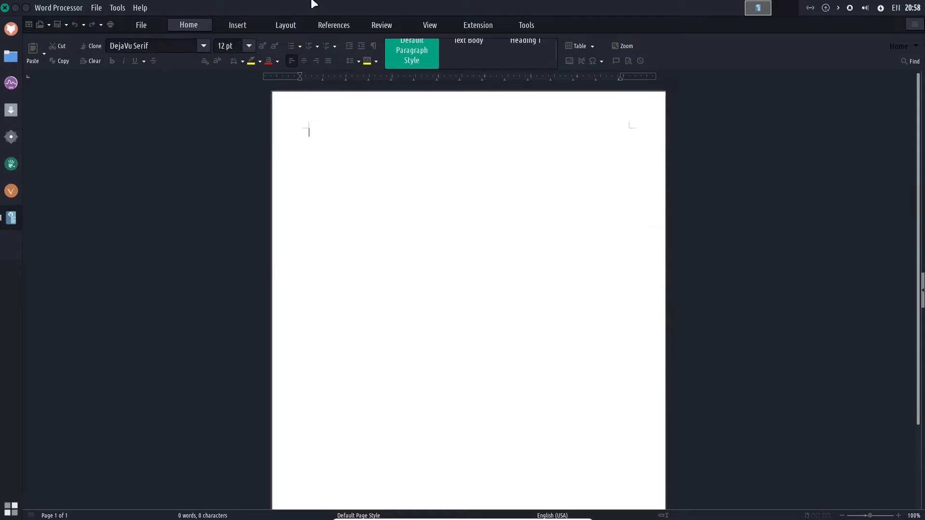
# Step: Review the command sets of the tabbed interface in turn, from Insert through Tools, ending with File
pyautogui.click(236, 23)
pyautogui.click(283, 26)
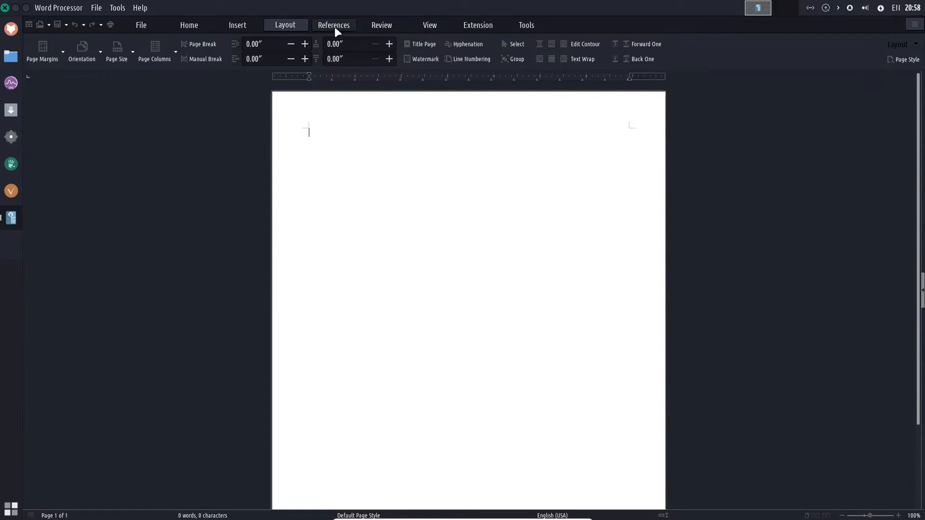
pyautogui.click(334, 26)
pyautogui.click(381, 25)
pyautogui.click(429, 24)
pyautogui.click(476, 25)
pyautogui.click(530, 25)
pyautogui.click(152, 25)
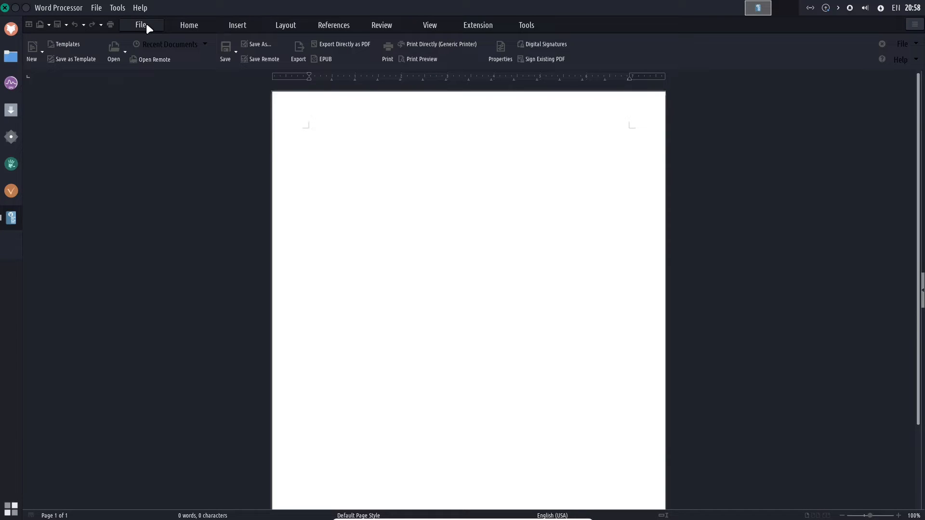
# Step: Examine the remaining classic File commands, including the New and Templates submenus, and dismiss them
pyautogui.click(97, 8)
pyautogui.moveTo(77, 9)
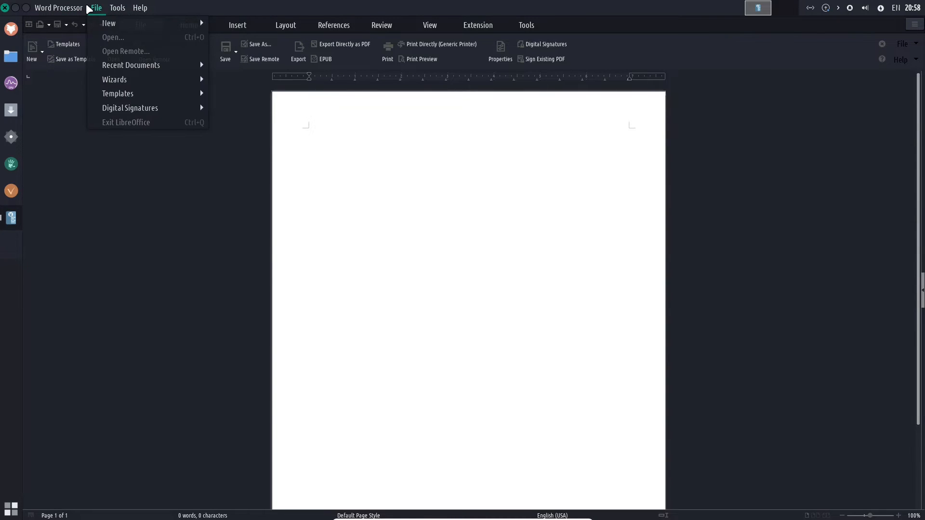
pyautogui.moveTo(143, 24)
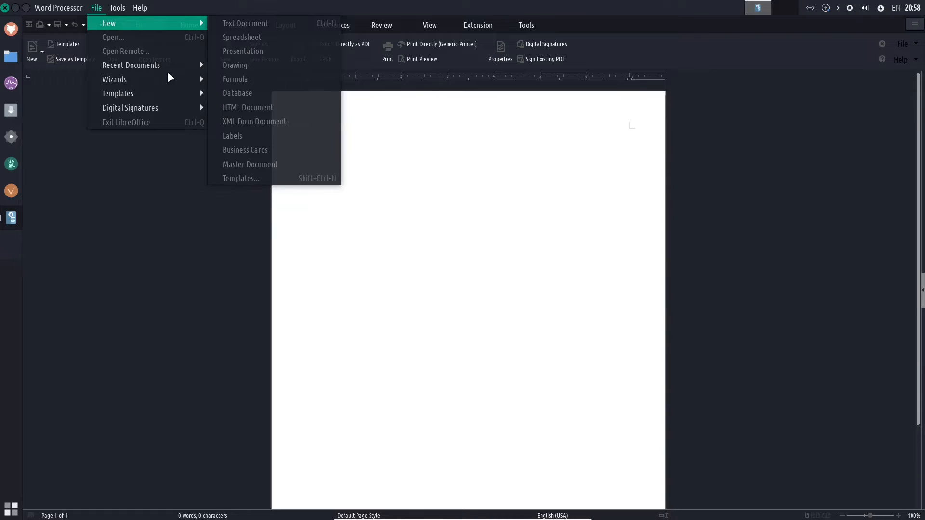
pyautogui.moveTo(143, 94)
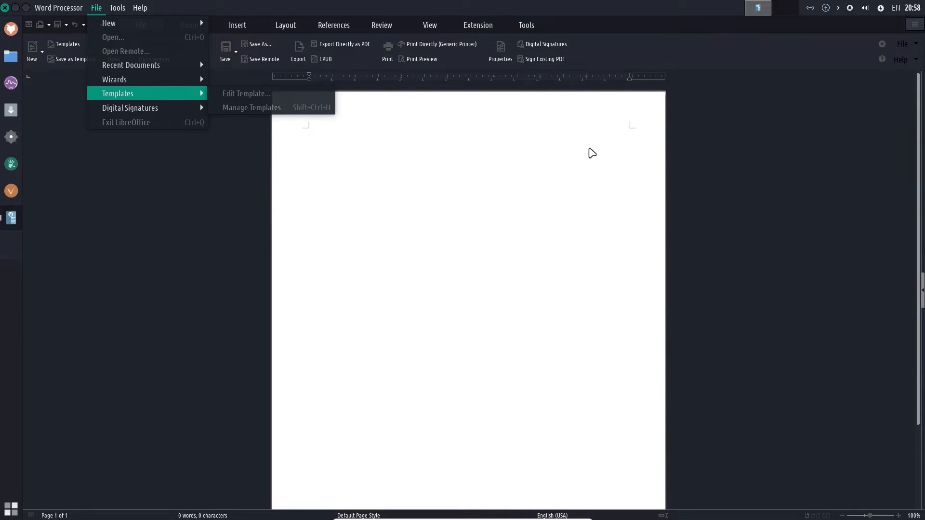
pyautogui.click(701, 156)
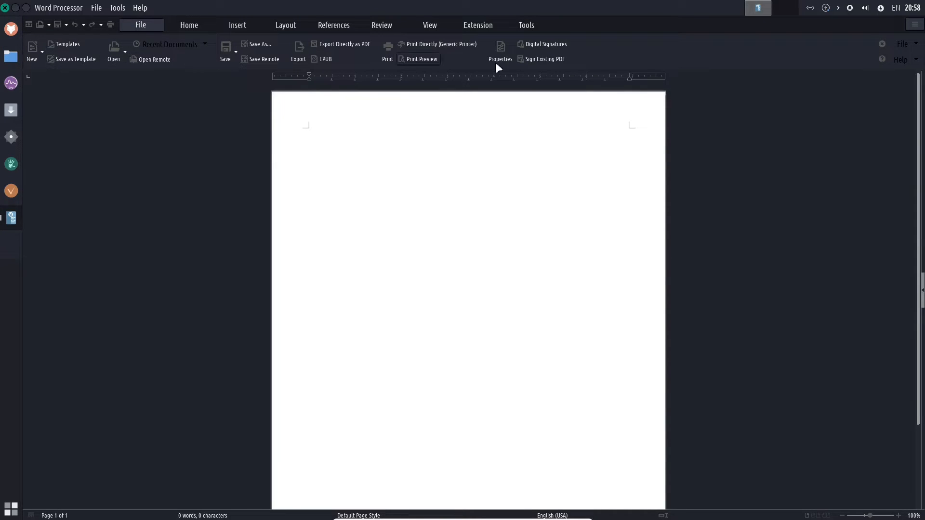
# Step: View the LibreOffice options dialog, cancel it, and look through the additional Tools commands
pyautogui.click(522, 28)
pyautogui.click(903, 59)
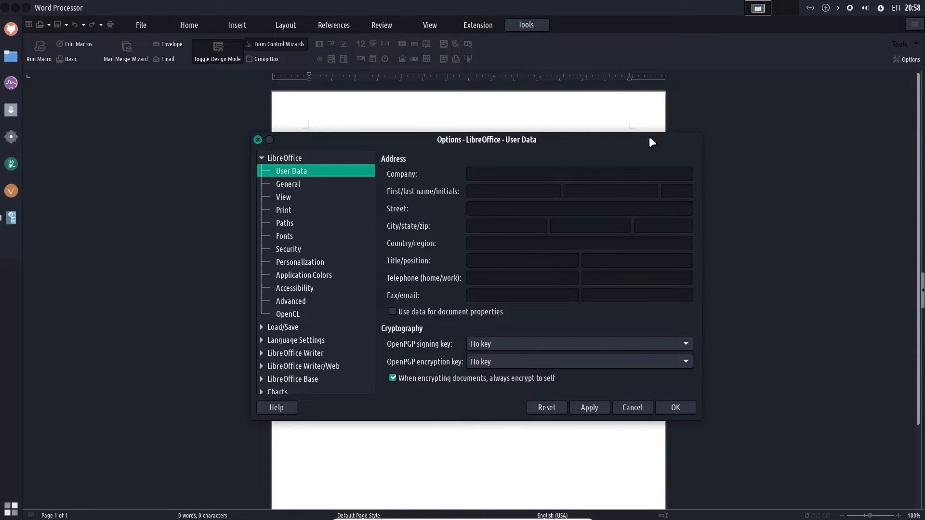
pyautogui.click(635, 407)
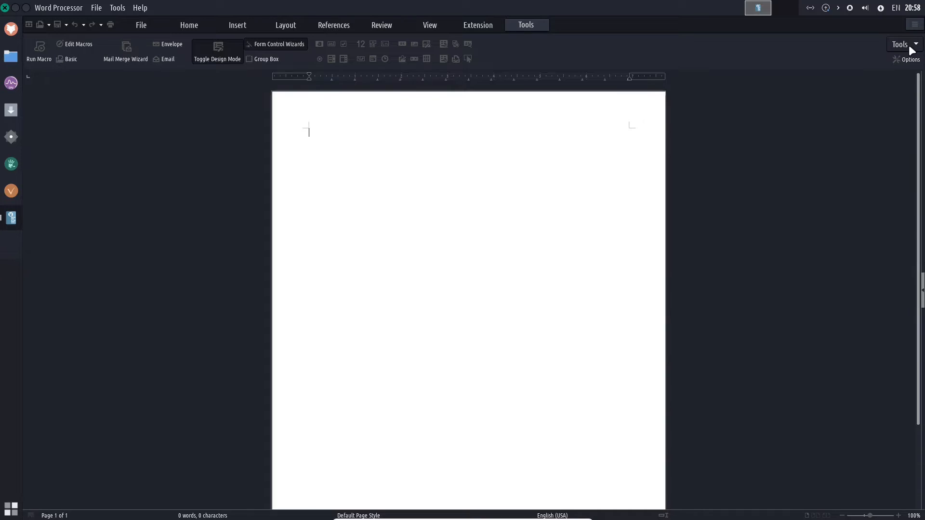
pyautogui.click(915, 44)
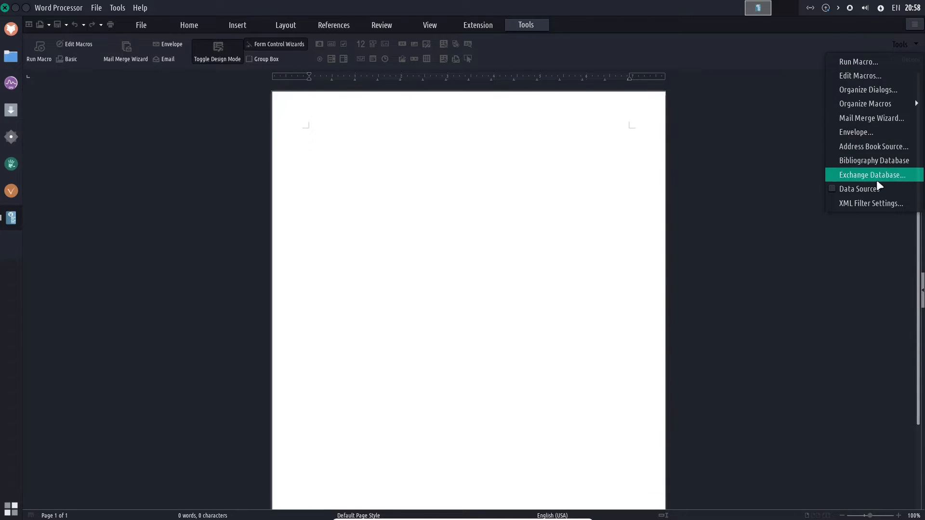
pyautogui.click(443, 47)
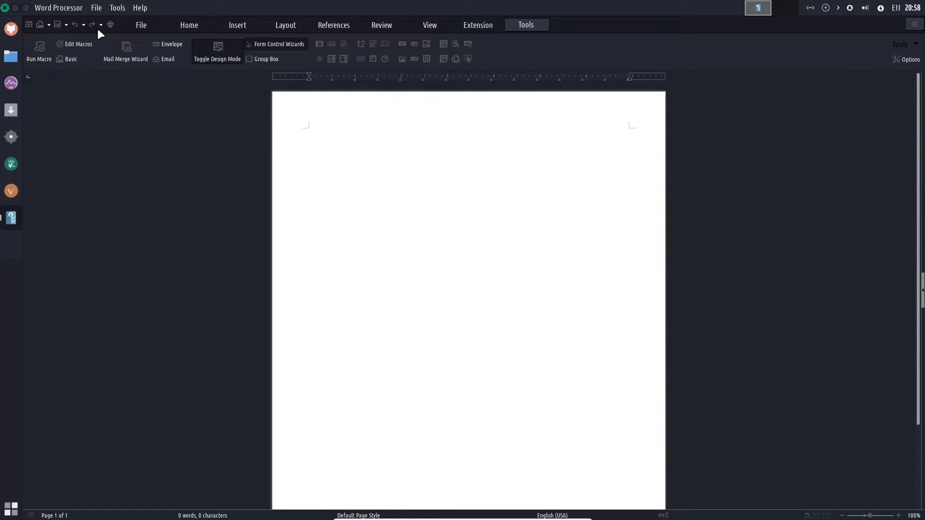
# Step: Compare the tabbed File commands with the application, File and Help entries of the global menu
pyautogui.click(141, 25)
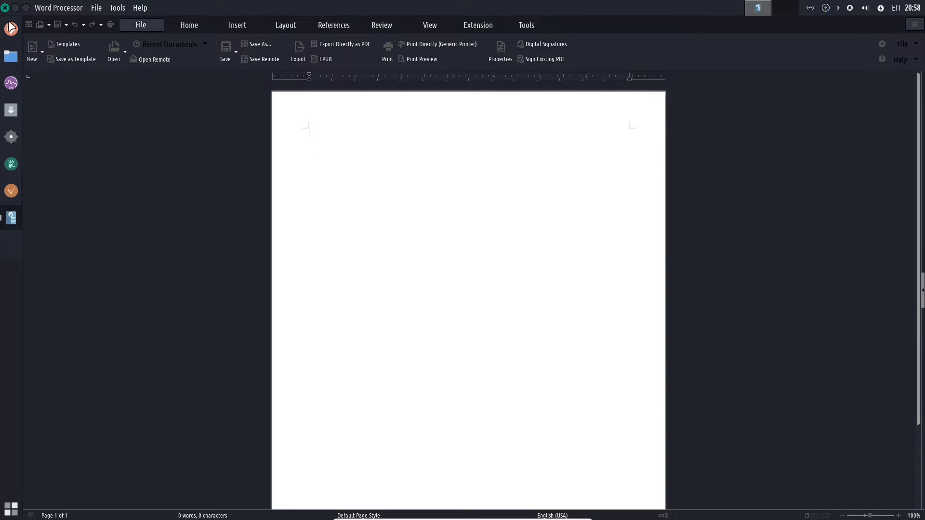
pyautogui.click(76, 8)
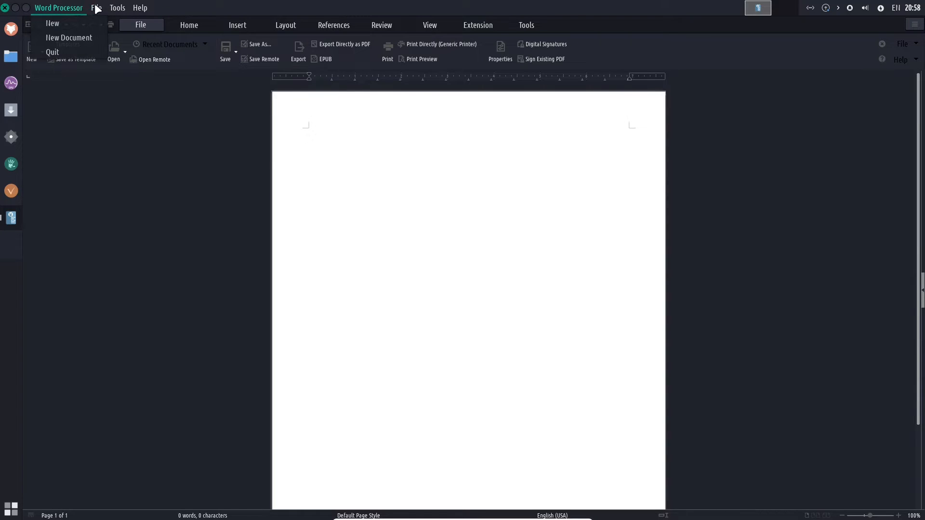
pyautogui.moveTo(99, 9)
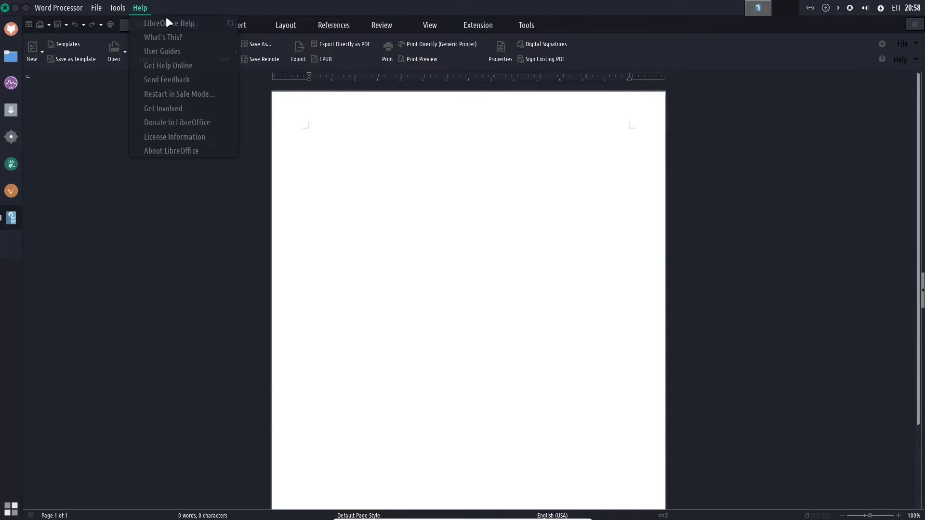
pyautogui.click(101, 192)
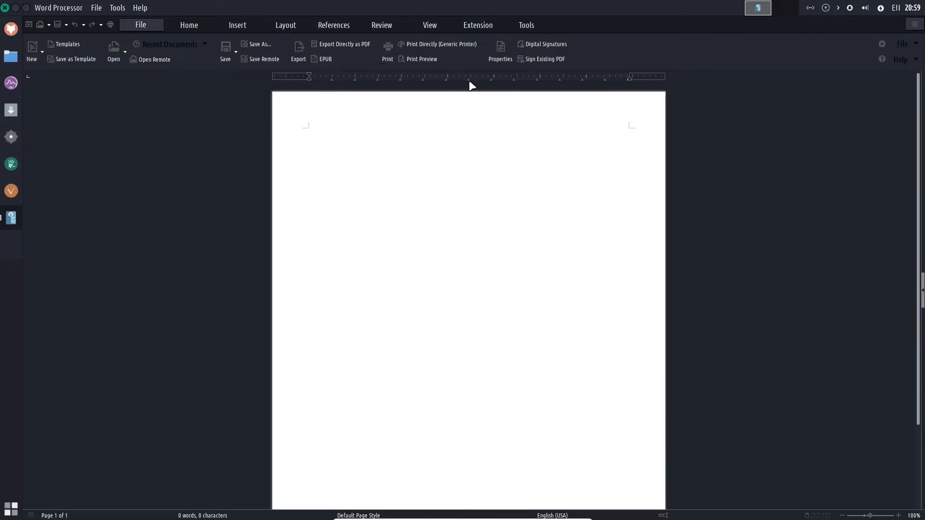
# Step: Compare the Home and Insert commands and look through the list of available fonts without choosing one
pyautogui.click(187, 25)
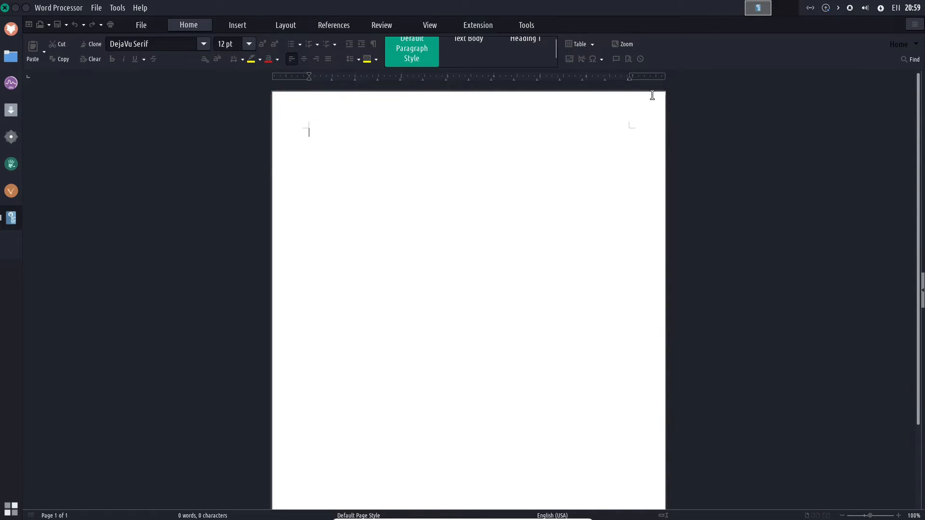
pyautogui.click(250, 20)
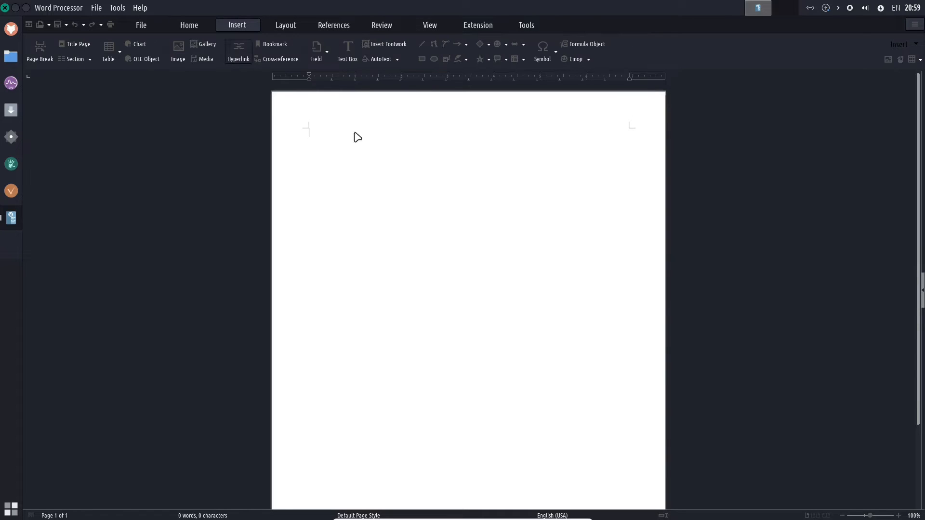
pyautogui.click(190, 26)
pyautogui.click(205, 44)
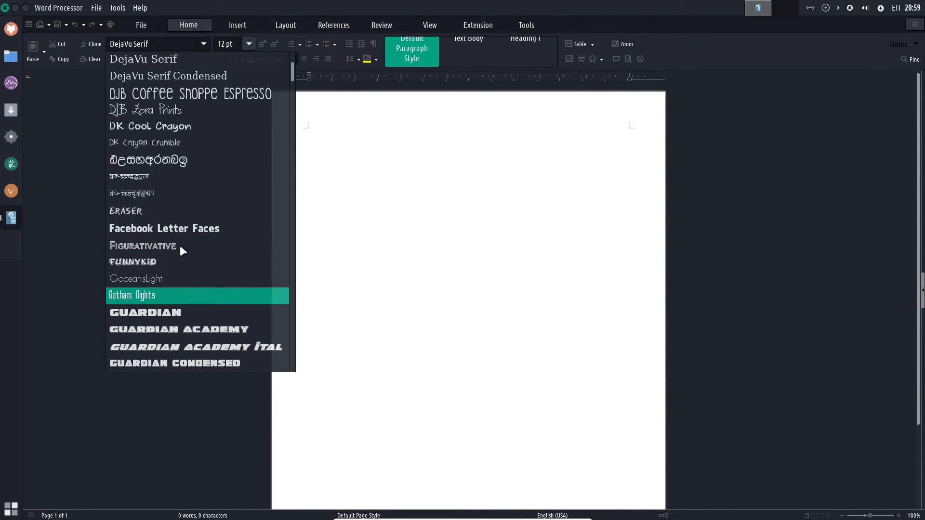
pyautogui.press('Escape')
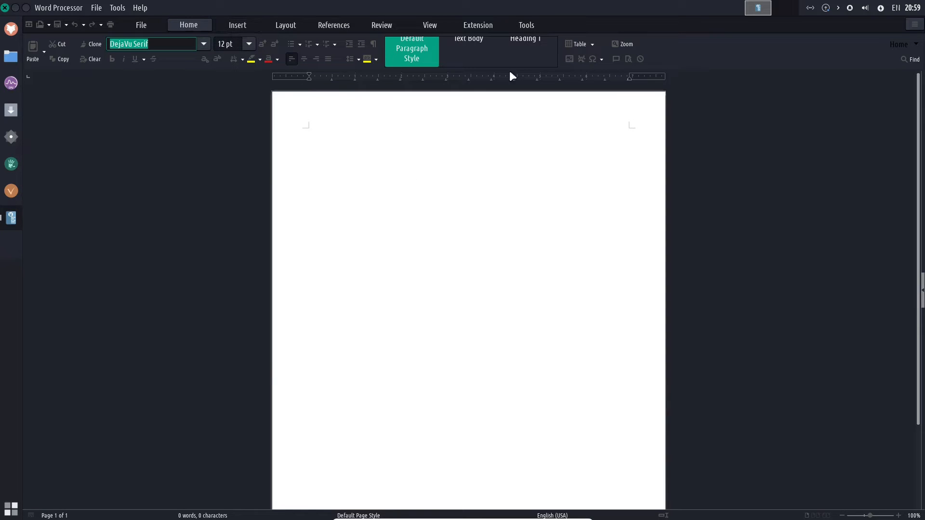
pyautogui.click(235, 24)
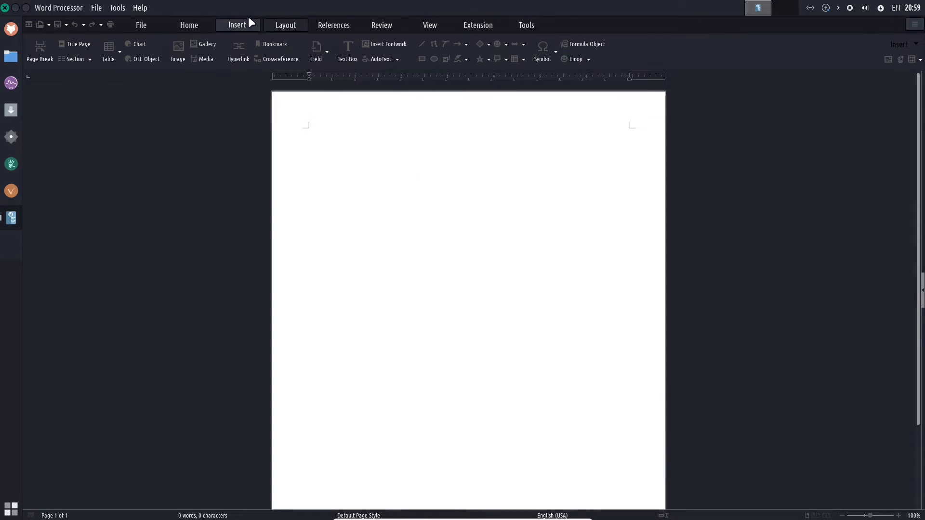
pyautogui.click(162, 25)
pyautogui.click(189, 24)
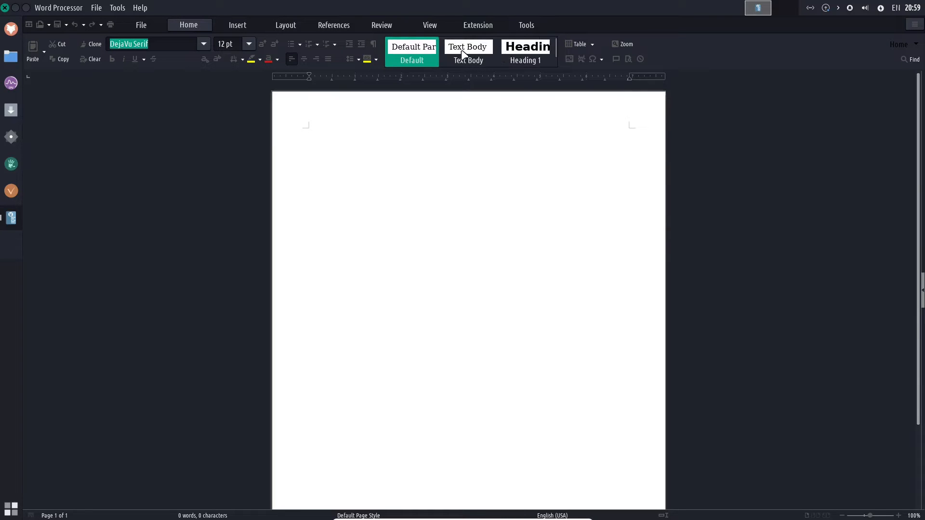
# Step: Try the Text Body style, apply Heading 1 to the empty paragraph and browse the other preset styles
pyautogui.click(471, 50)
pyautogui.click(528, 55)
pyautogui.scroll(-1, 527, 57)
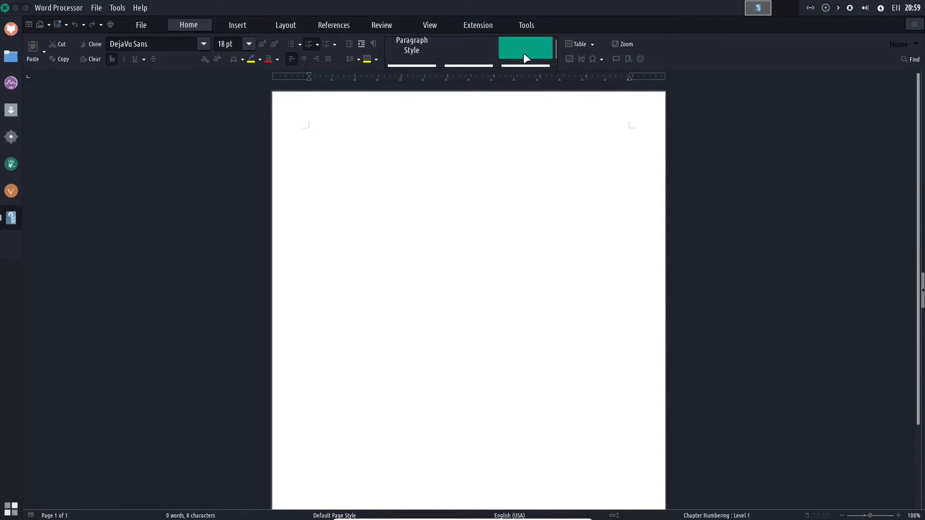
pyautogui.scroll(-4, 482, 55)
pyautogui.scroll(4, 424, 58)
pyautogui.scroll(1, 432, 60)
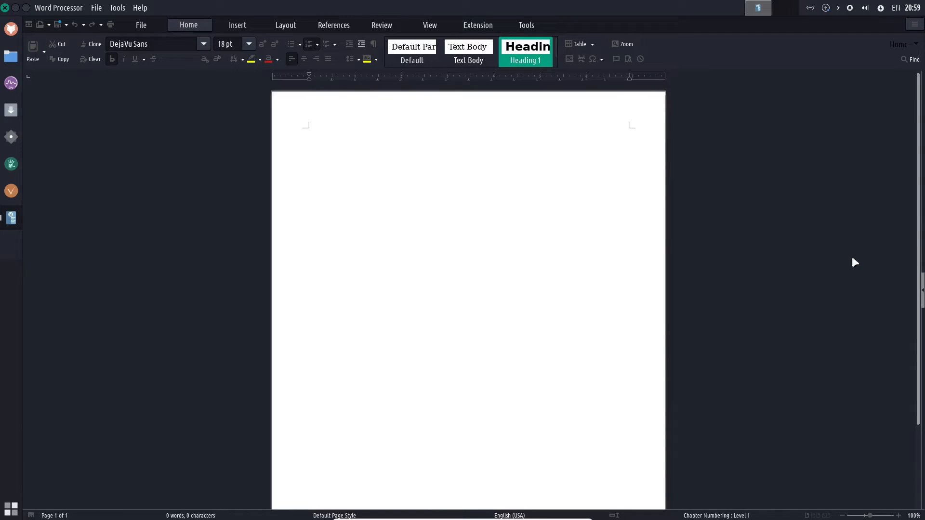
pyautogui.scroll(-5, 515, 54)
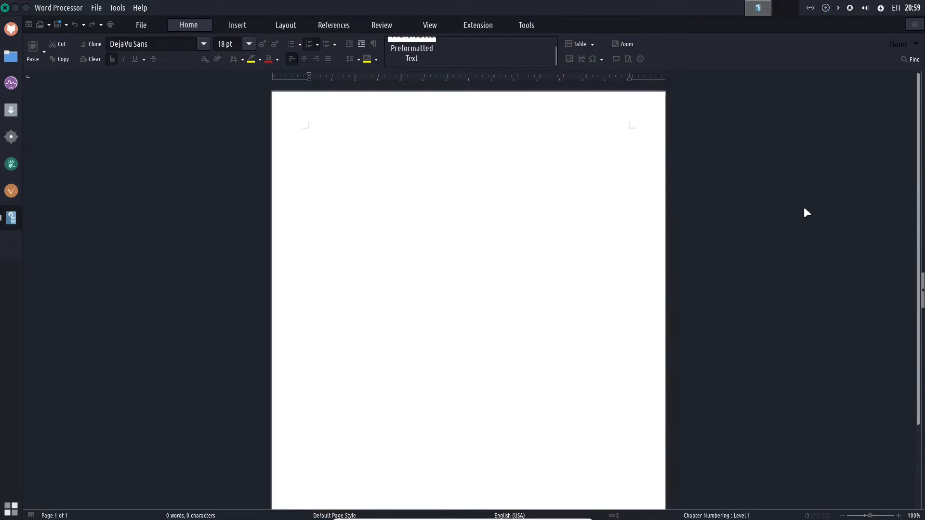
# Step: Show the hidden sidebar, check its list of panels and display the Style Inspector
pyautogui.click(920, 302)
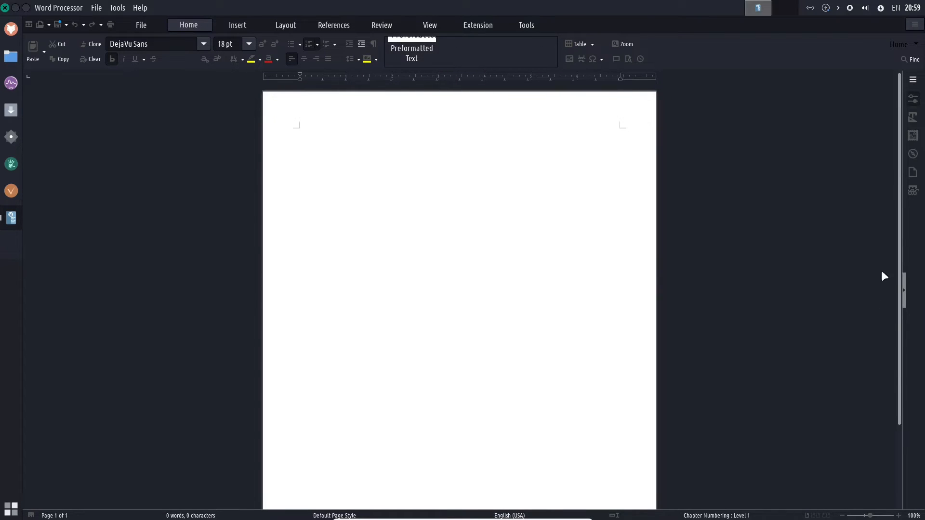
pyautogui.click(912, 80)
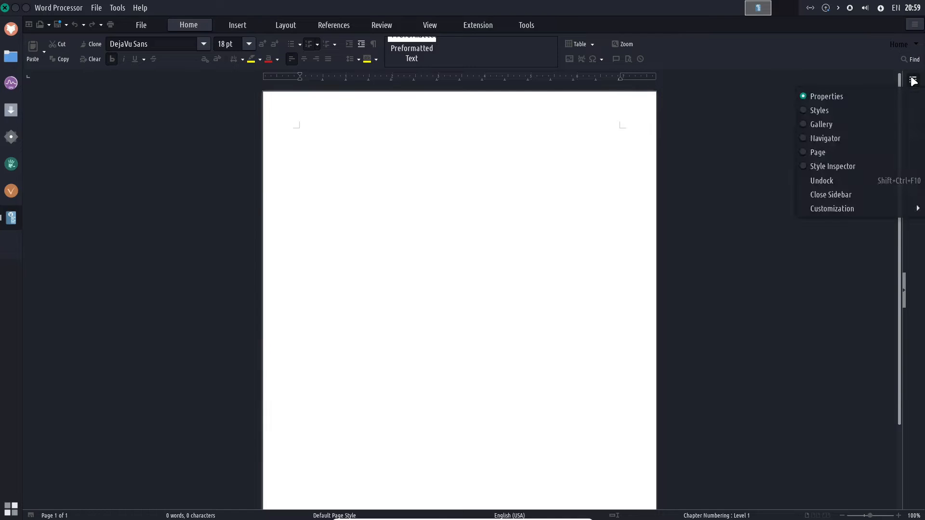
pyautogui.click(913, 80)
pyautogui.click(918, 194)
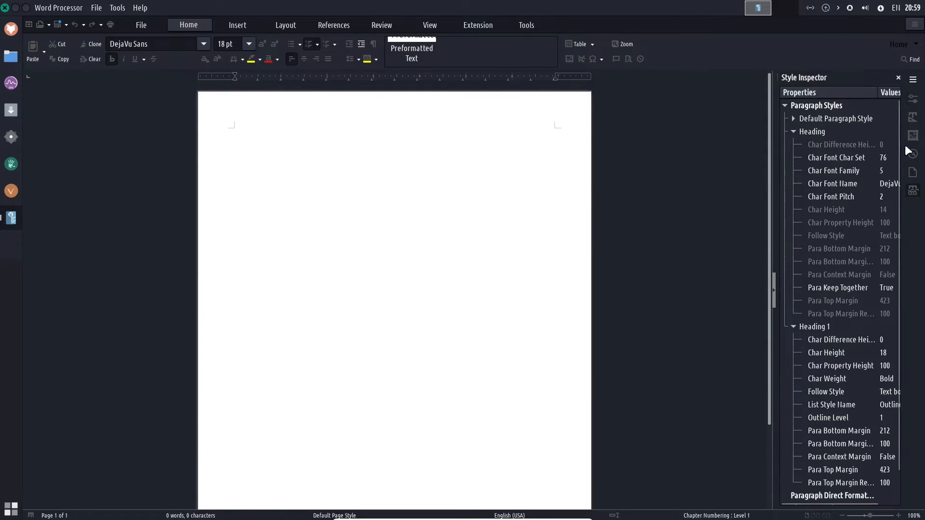
# Step: View the sidebar's Properties settings, switch to Styles and browse the list of paragraph styles
pyautogui.click(913, 100)
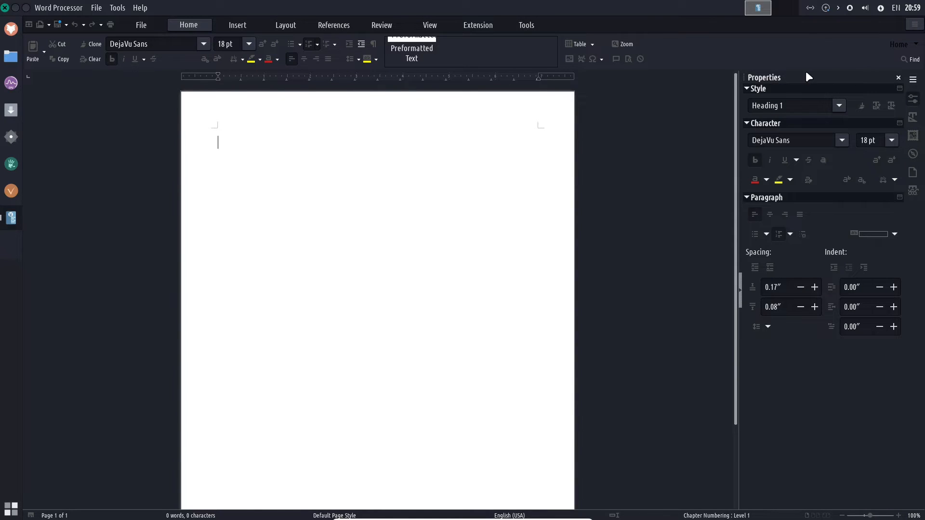
pyautogui.click(914, 98)
pyautogui.click(914, 101)
pyautogui.click(912, 118)
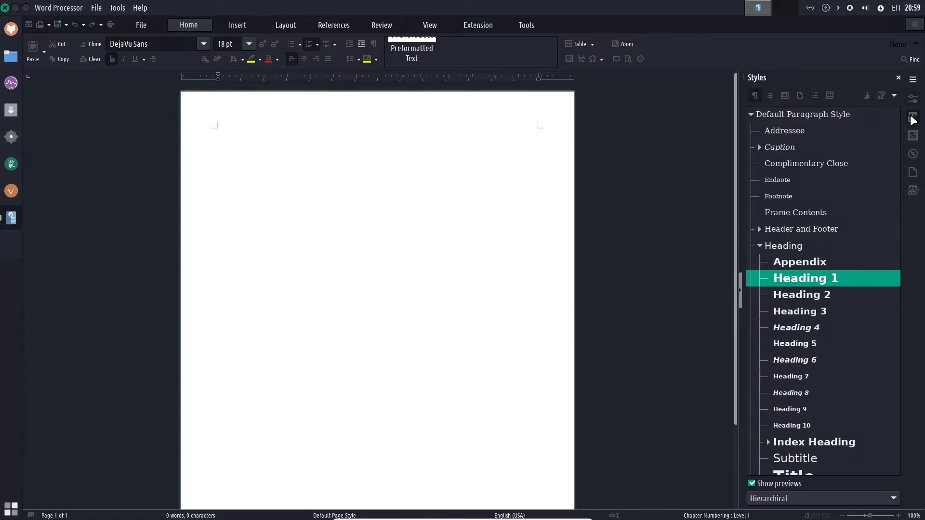
pyautogui.scroll(-5, 830, 261)
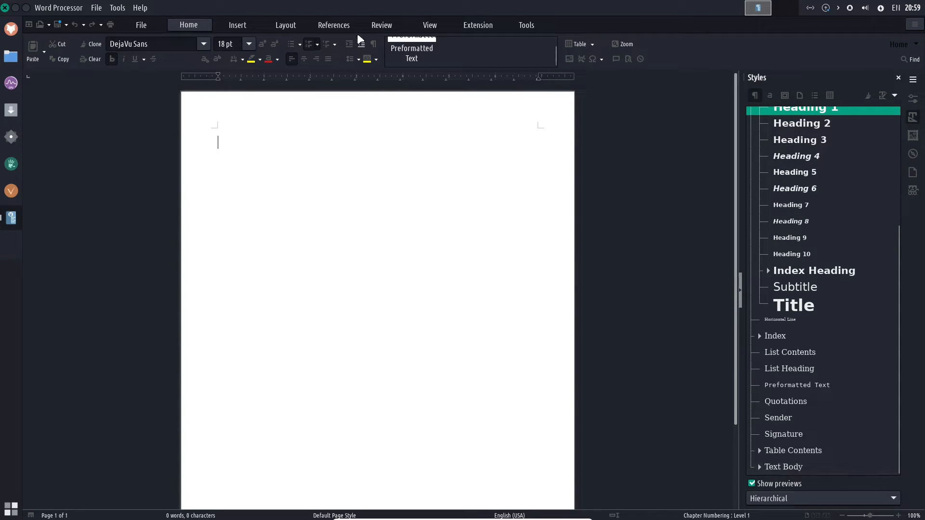
# Step: Look through the Heading 1 paragraph style's settings, including Highlighting, and close them without changes
pyautogui.scroll(3, 847, 260)
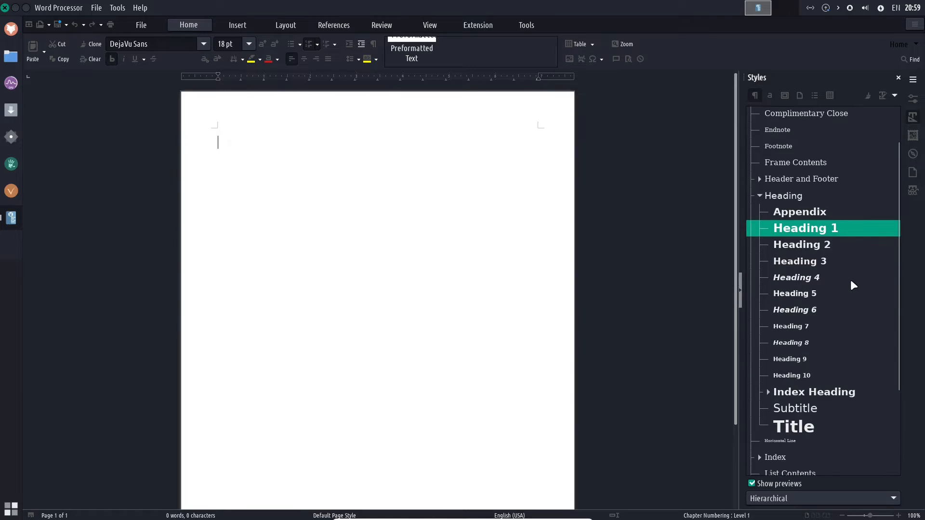
pyautogui.rightClick(812, 236)
pyautogui.click(879, 223)
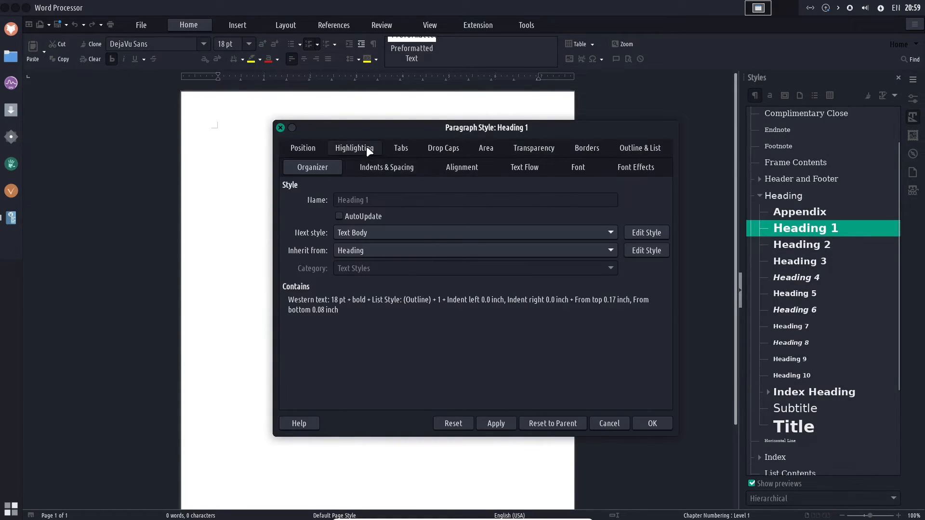
pyautogui.click(365, 147)
pyautogui.click(344, 144)
pyautogui.click(331, 145)
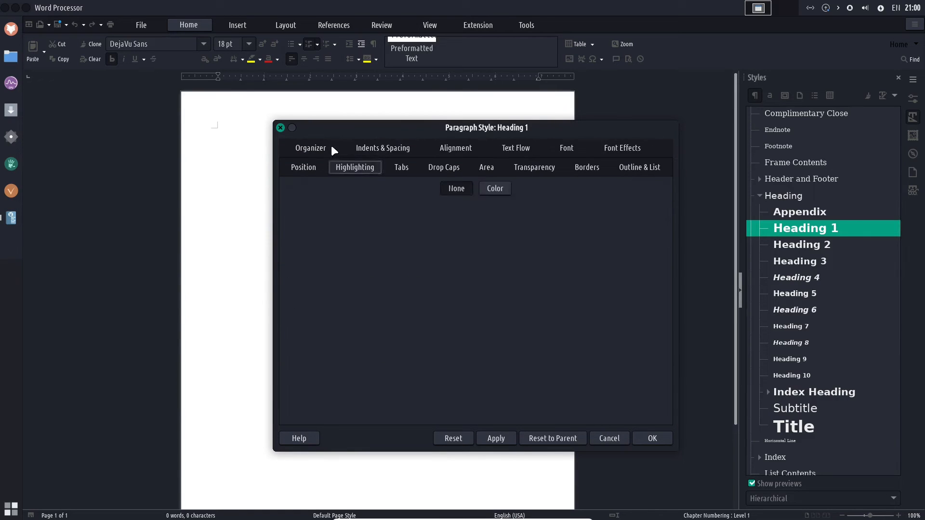
pyautogui.click(610, 438)
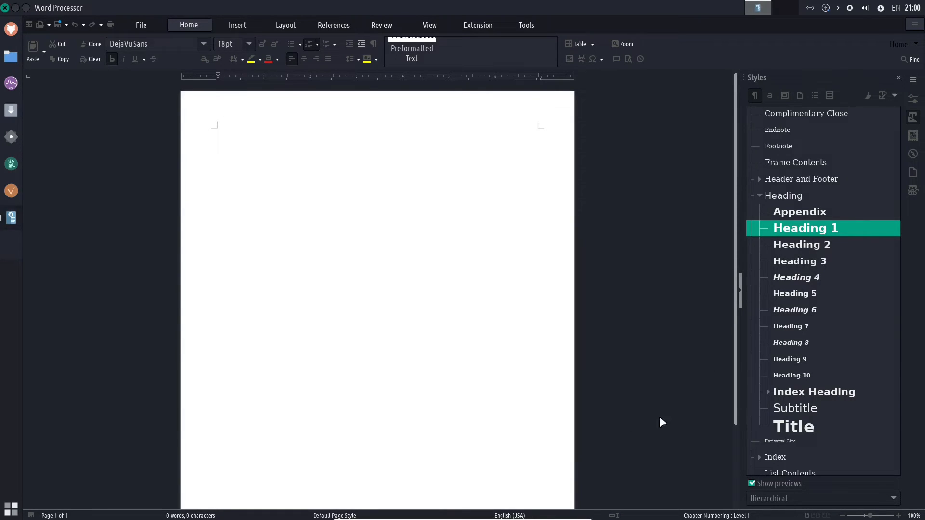
# Step: Browse the page, frame, character, list and table styles, and return to the paragraph styles
pyautogui.click(800, 95)
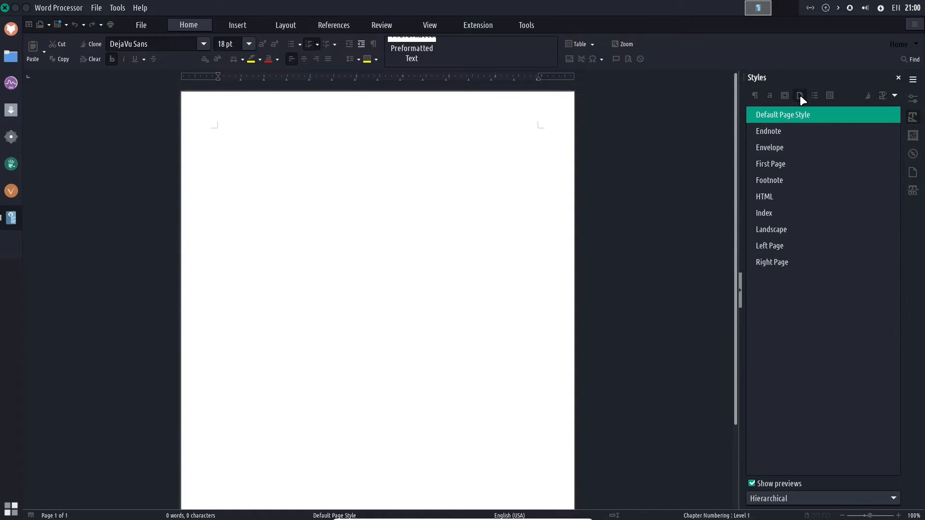
pyautogui.click(785, 95)
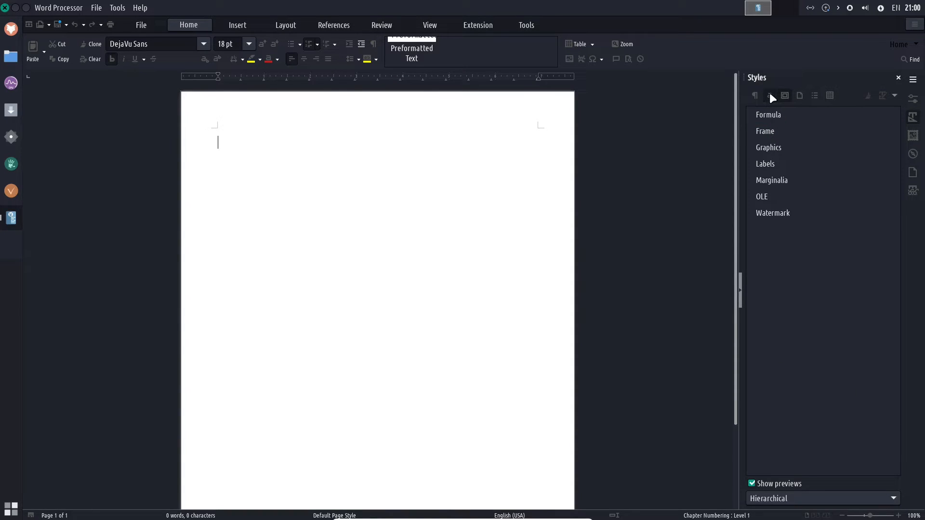
pyautogui.click(770, 95)
pyautogui.click(815, 95)
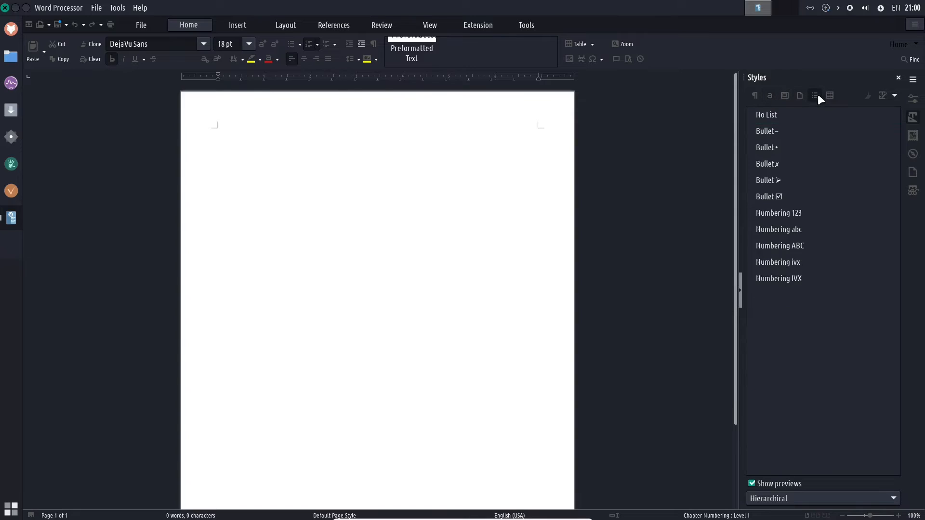
pyautogui.click(830, 95)
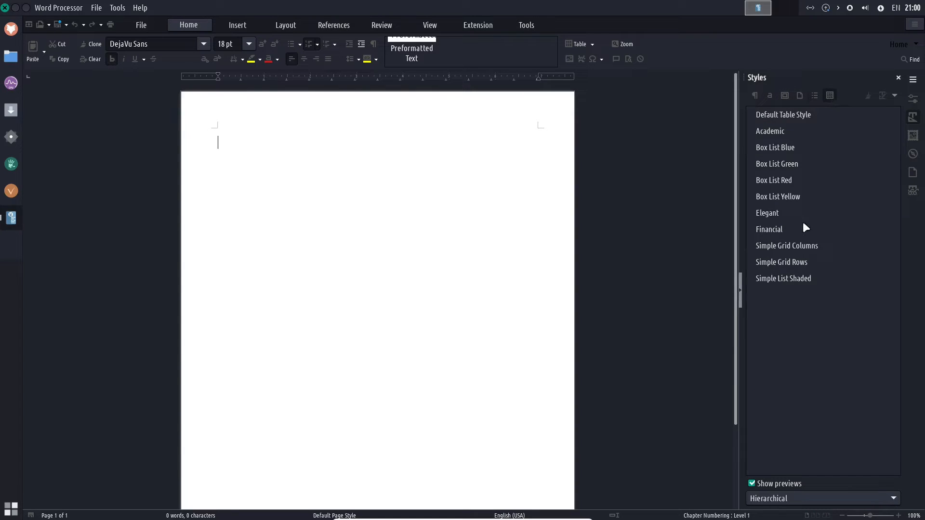
pyautogui.click(816, 96)
pyautogui.click(801, 95)
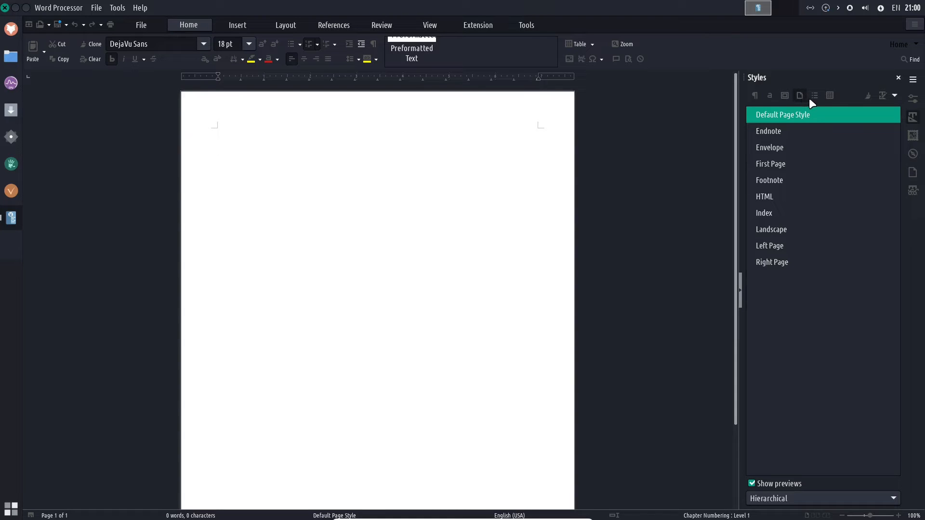
pyautogui.click(755, 95)
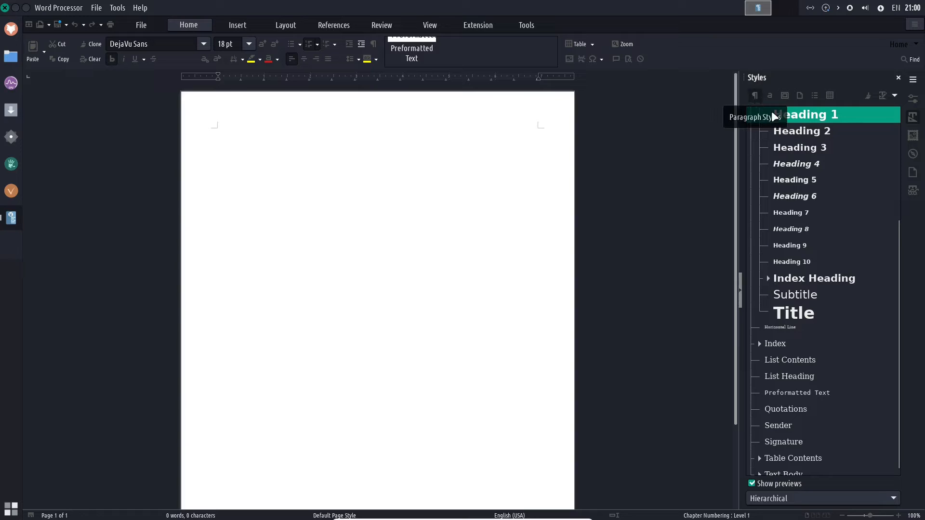
# Step: Look through the sidebar's Gallery, Navigator, Page and Style Inspector panels, and hide the sidebar
pyautogui.click(913, 138)
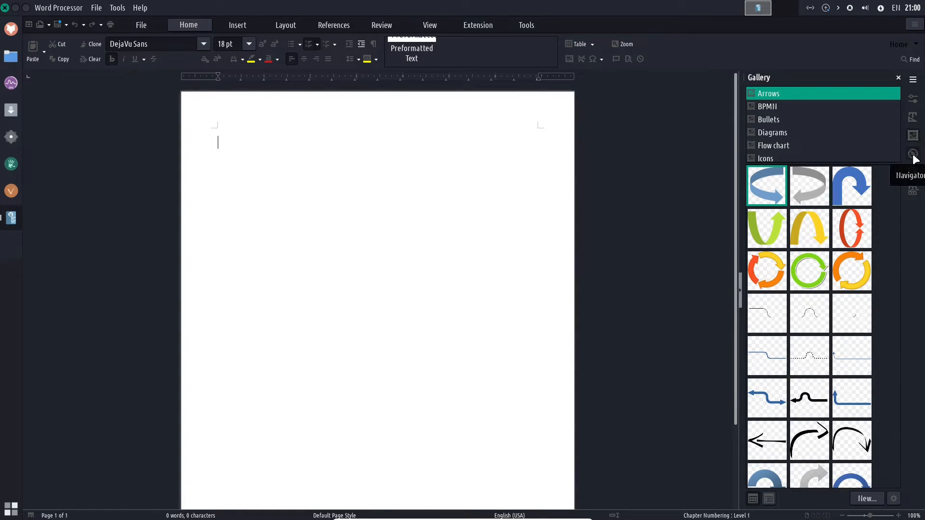
pyautogui.click(913, 155)
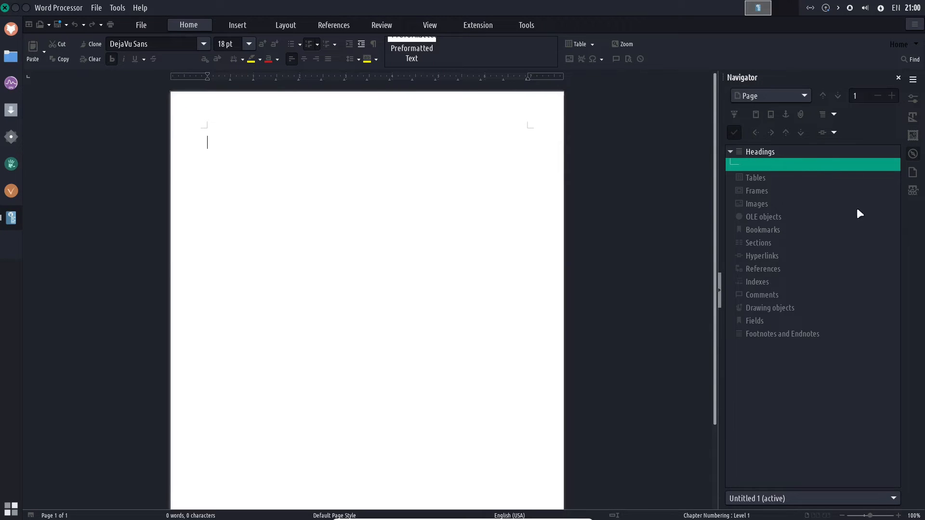
pyautogui.click(730, 151)
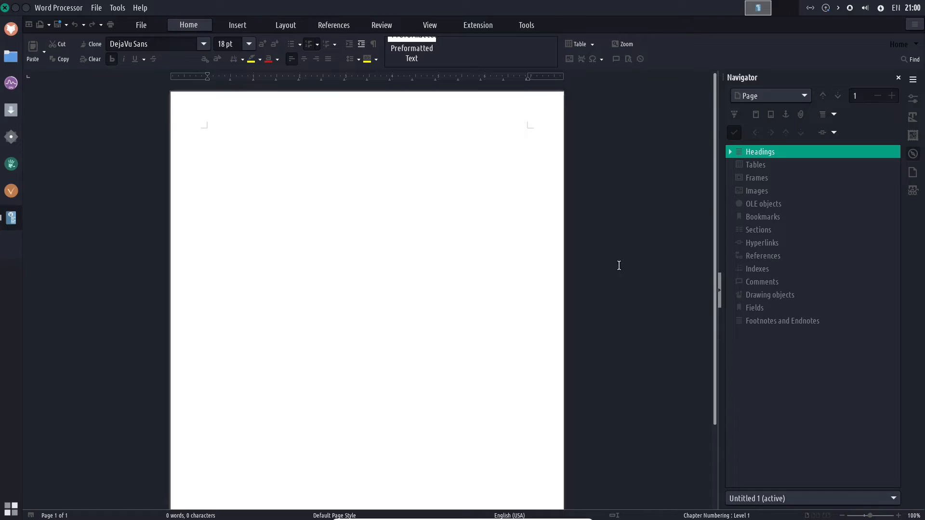
pyautogui.click(913, 173)
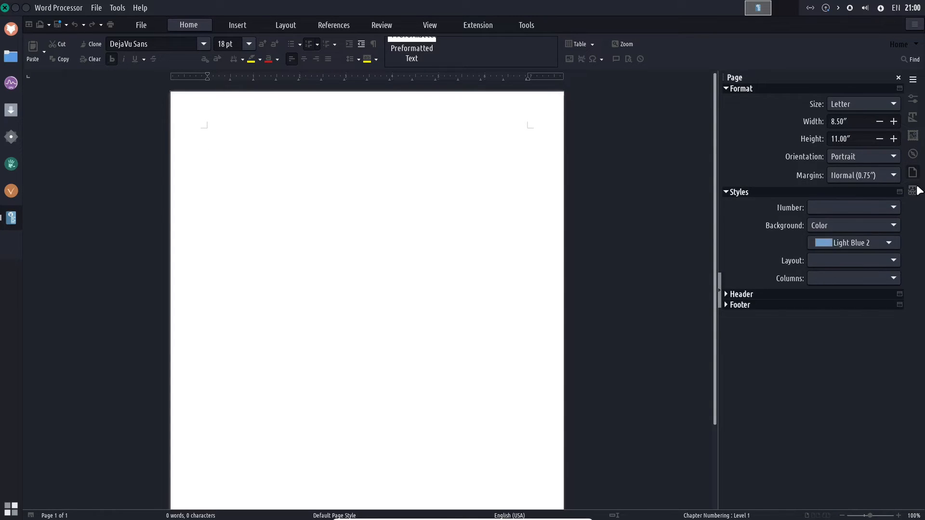
pyautogui.click(912, 191)
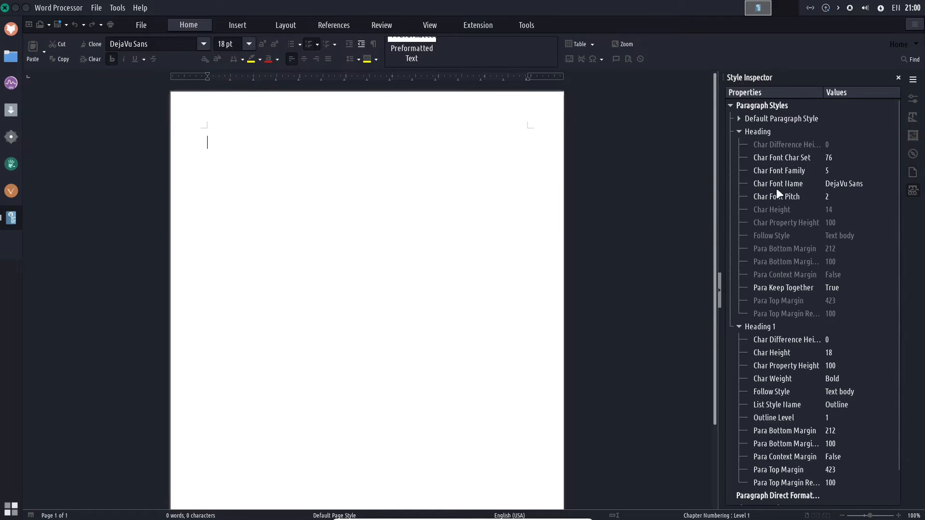
pyautogui.click(721, 297)
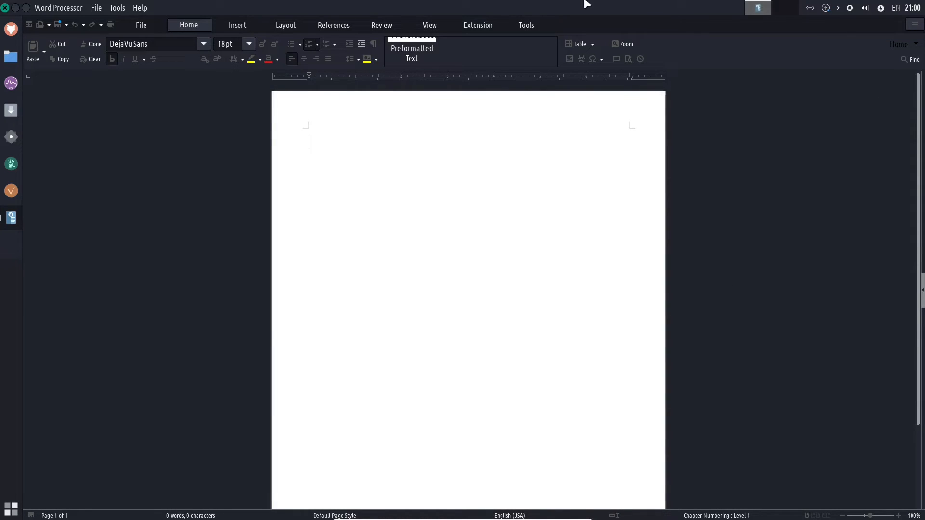
# Step: Quit the word processor and launch Office from the desktop's application search with "libr"
pyautogui.click(141, 8)
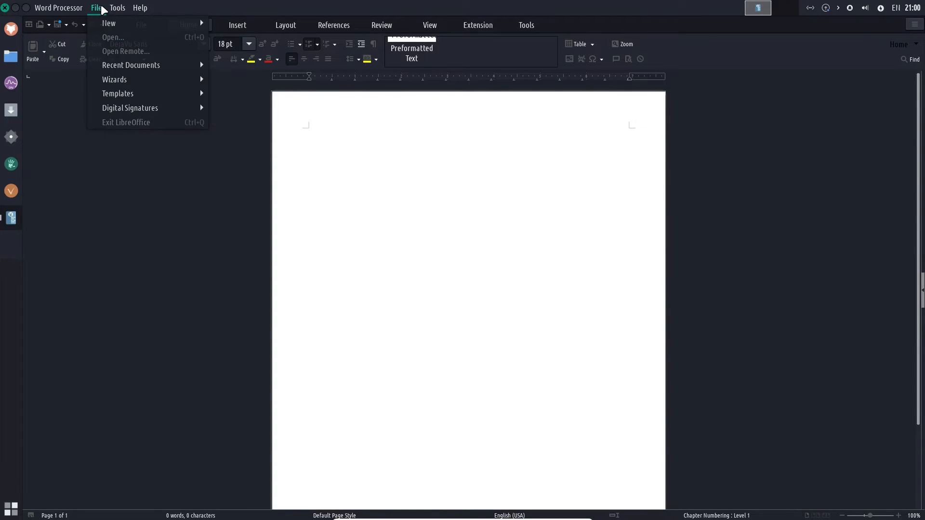
pyautogui.moveTo(76, 10)
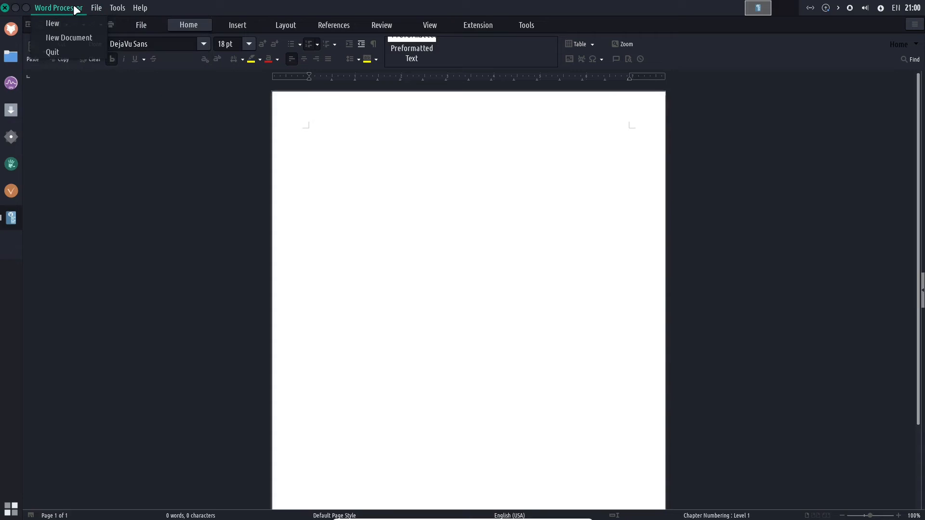
pyautogui.click(62, 51)
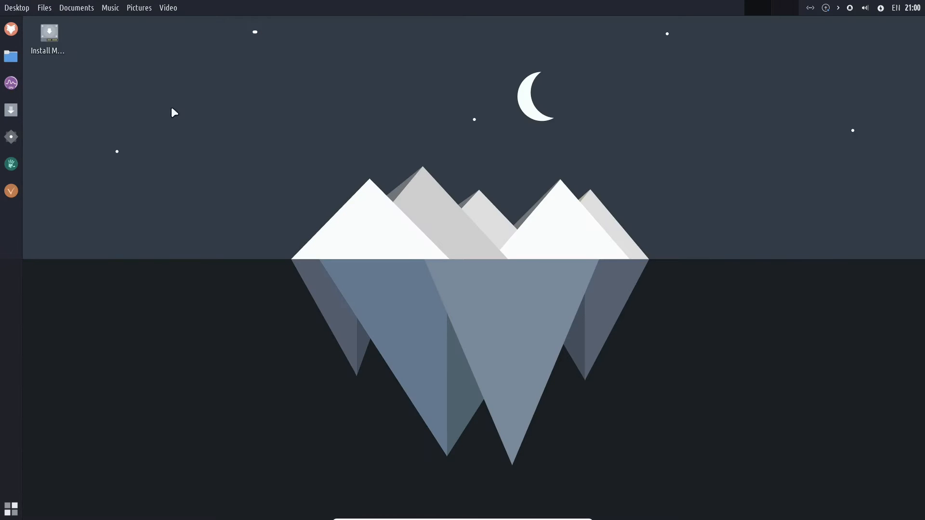
pyautogui.click(13, 513)
pyautogui.write('libr')
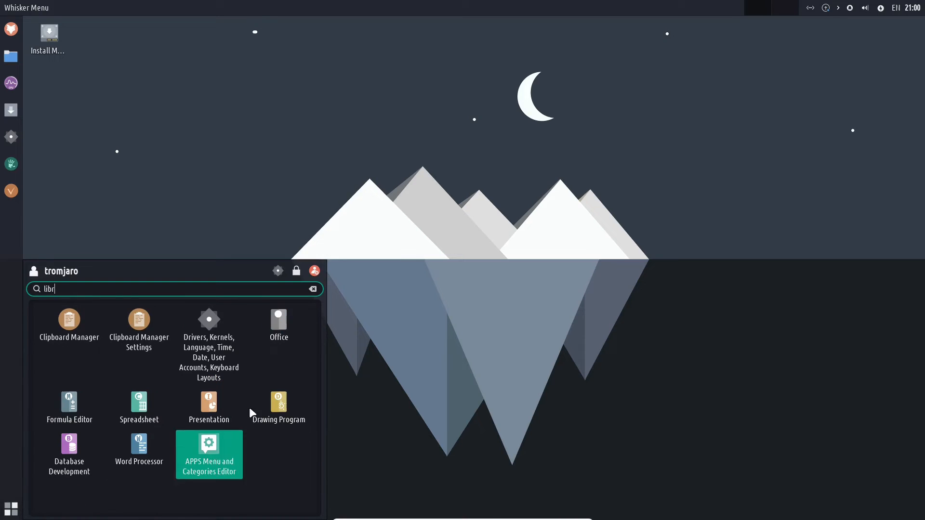
pyautogui.click(270, 333)
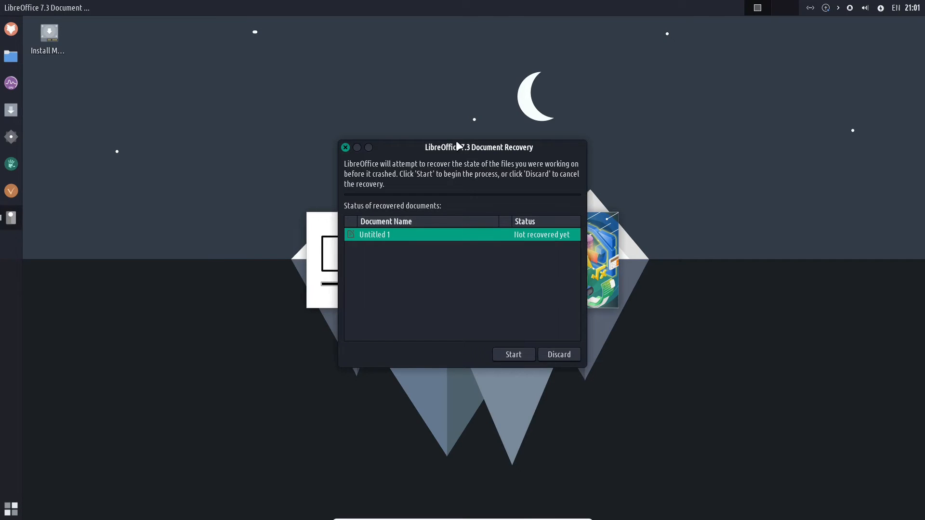
# Step: Discard the recovery data for Untitled 1 and create a new Calc spreadsheet
pyautogui.click(559, 354)
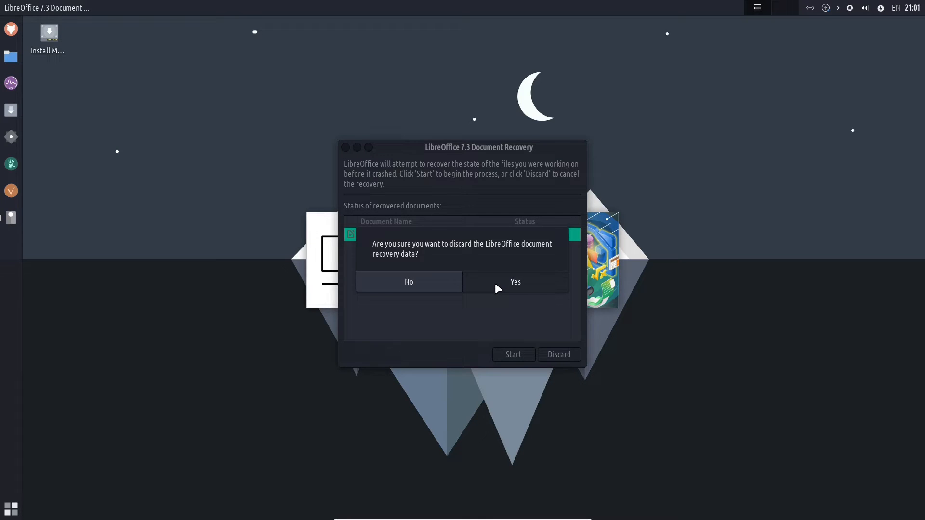
pyautogui.click(496, 288)
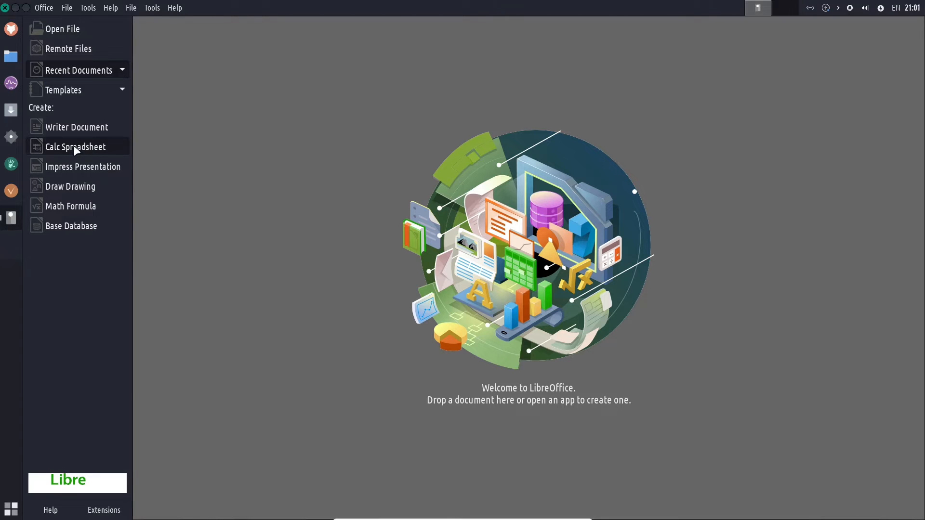
pyautogui.click(75, 147)
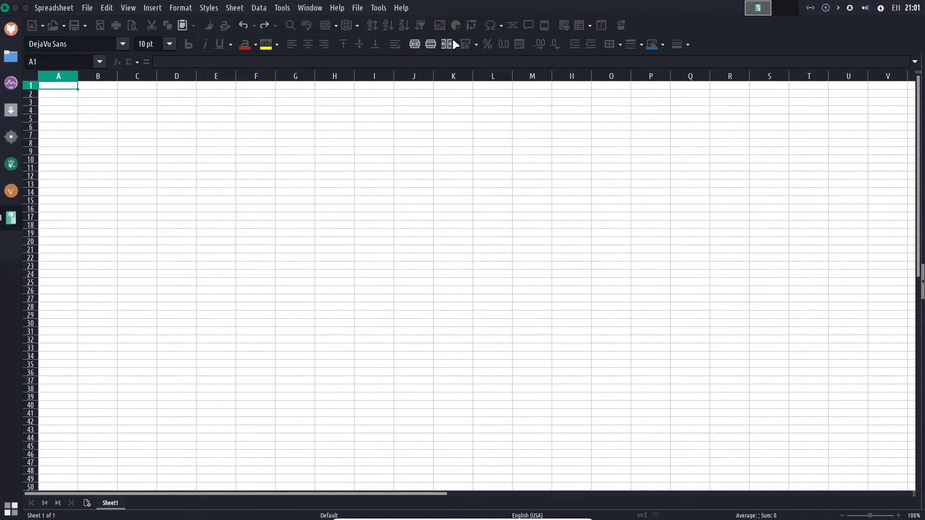
pyautogui.click(127, 8)
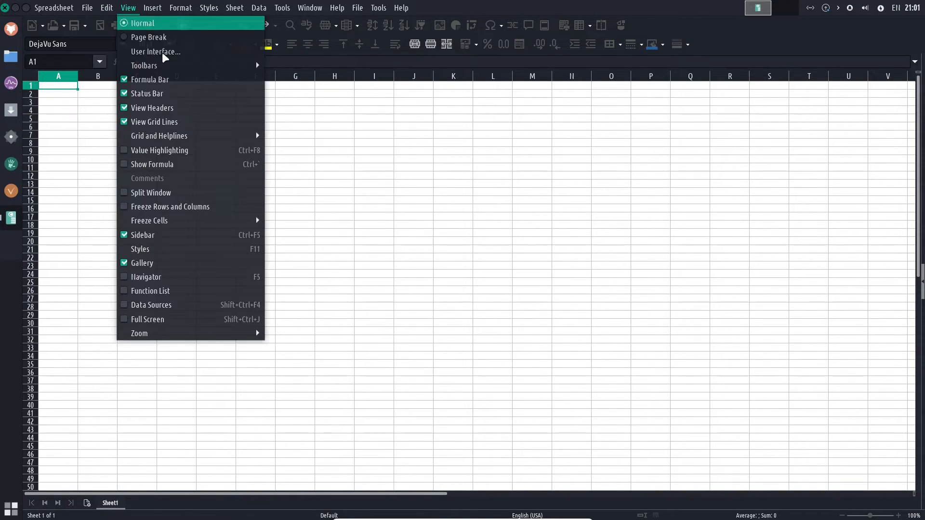
pyautogui.click(745, 47)
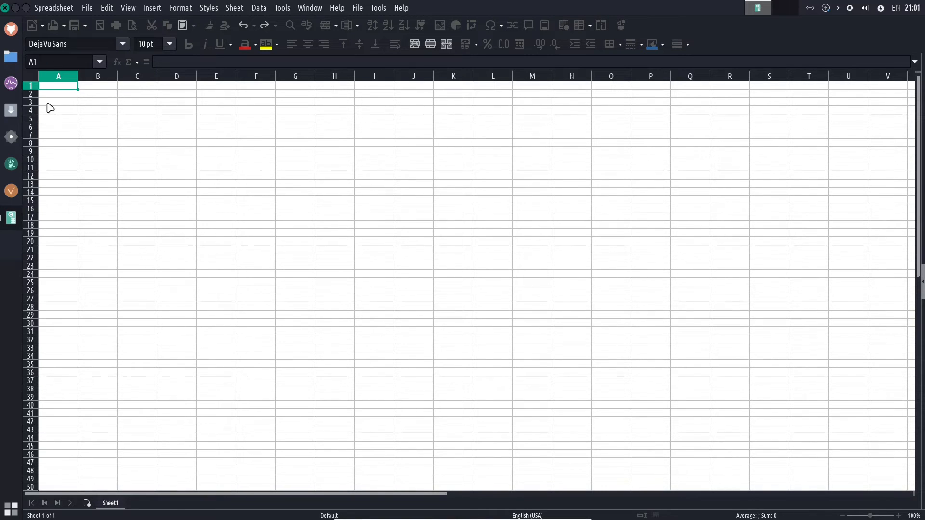
# Step: Select the whole sheet and enlarge the height of all rows and the width of all columns
pyautogui.click(32, 77)
pyautogui.moveTo(31, 90); pyautogui.dragTo(32, 99)
pyautogui.moveTo(77, 76); pyautogui.dragTo(104, 76)
# Step: Enter a SUM formula for the range E7:E13 in cell D8
pyautogui.click(248, 212)
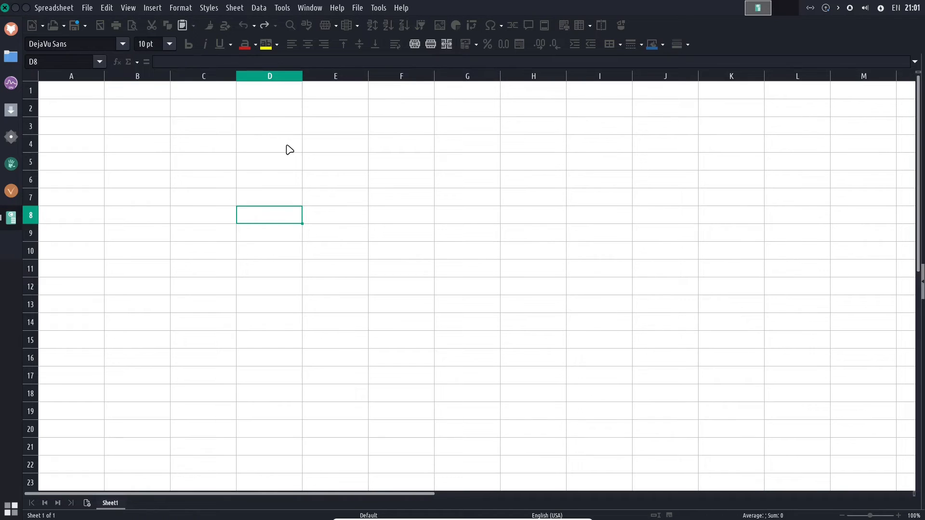
pyautogui.write('=sum(')
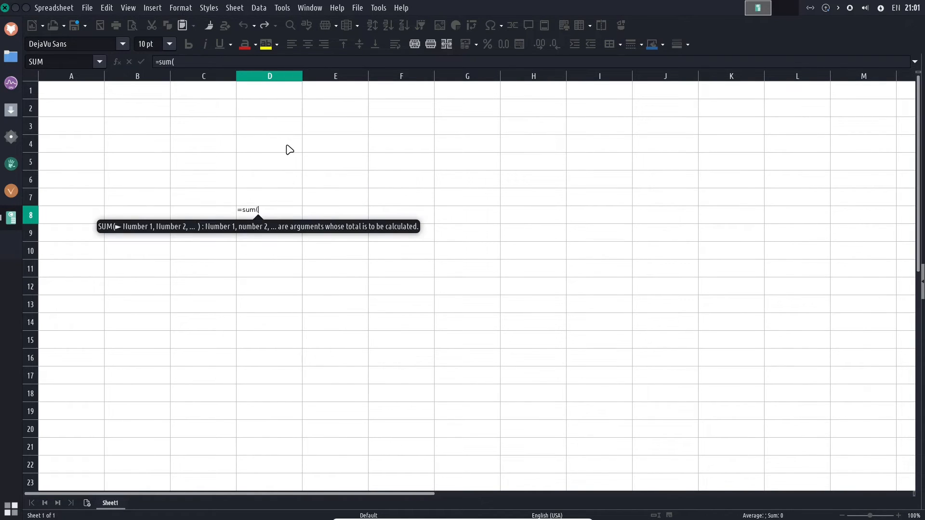
pyautogui.moveTo(322, 202); pyautogui.dragTo(335, 305)
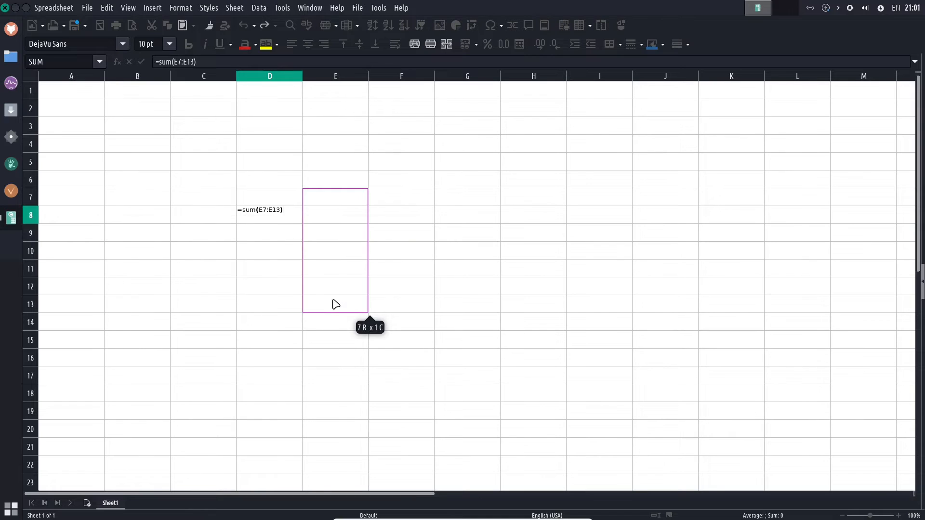
pyautogui.press('Return')
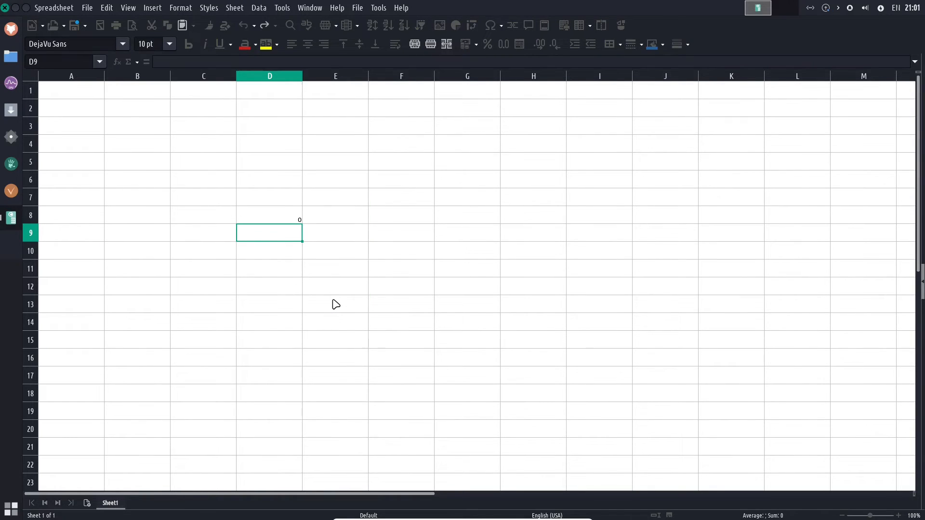
# Step: Enter the value 12 in cell F7 and in each cell from E8 to E14
pyautogui.click(414, 190)
pyautogui.write('s')
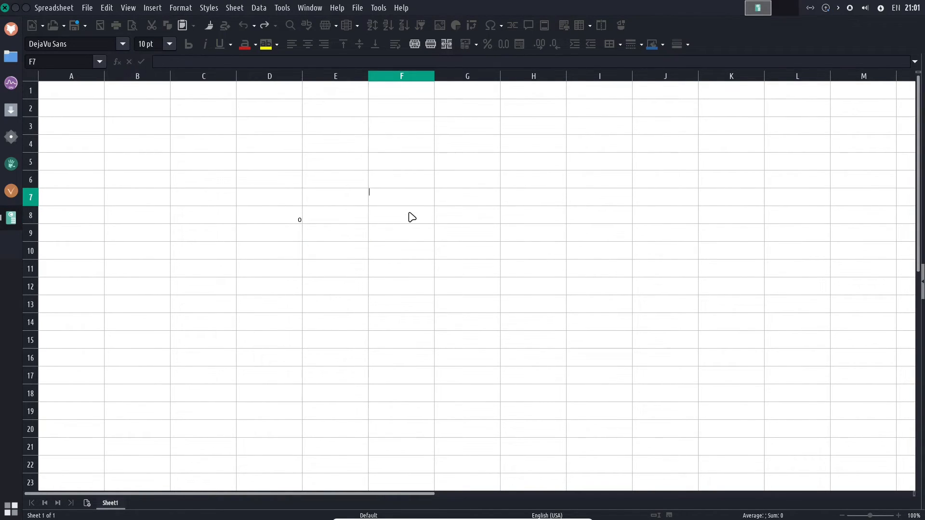
pyautogui.write('2')
pyautogui.press('Return')
pyautogui.press('Left')
pyautogui.write('12')
pyautogui.press('Return')
pyautogui.write('12')
pyautogui.press('Return')
pyautogui.write('12')
pyautogui.press('Return')
pyautogui.write('12 12')
pyautogui.press('Return')
pyautogui.write('12')
pyautogui.press('Return')
pyautogui.write('12')
pyautogui.press('Return')
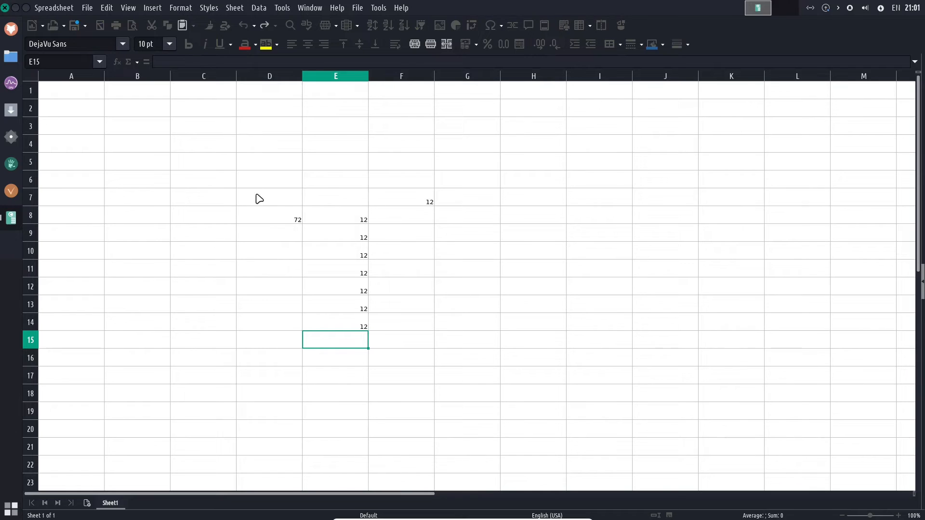
# Step: Extend the range of the SUM formula in cell D8 to E7:E14
pyautogui.click(270, 216)
pyautogui.press('F2')
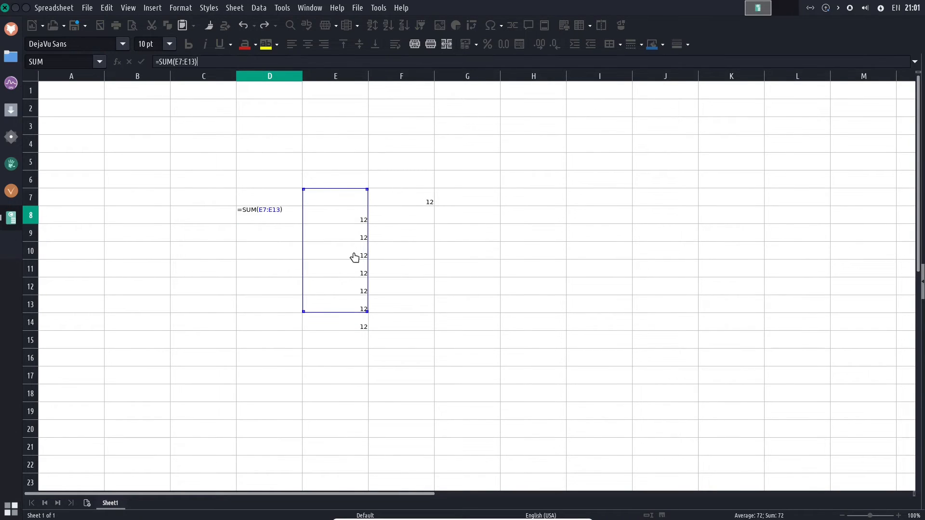
pyautogui.moveTo(364, 316); pyautogui.dragTo(365, 327)
pyautogui.click(268, 284)
pyautogui.press('BackSpace')
pyautogui.press('Return')
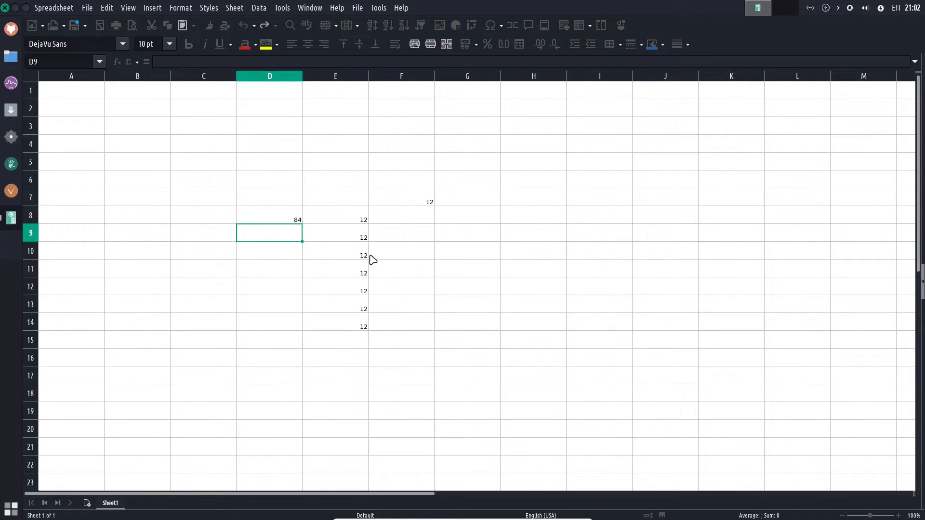
# Step: Start a formula in cell D9 and browse the full function list in the Function Wizard
pyautogui.click(147, 61)
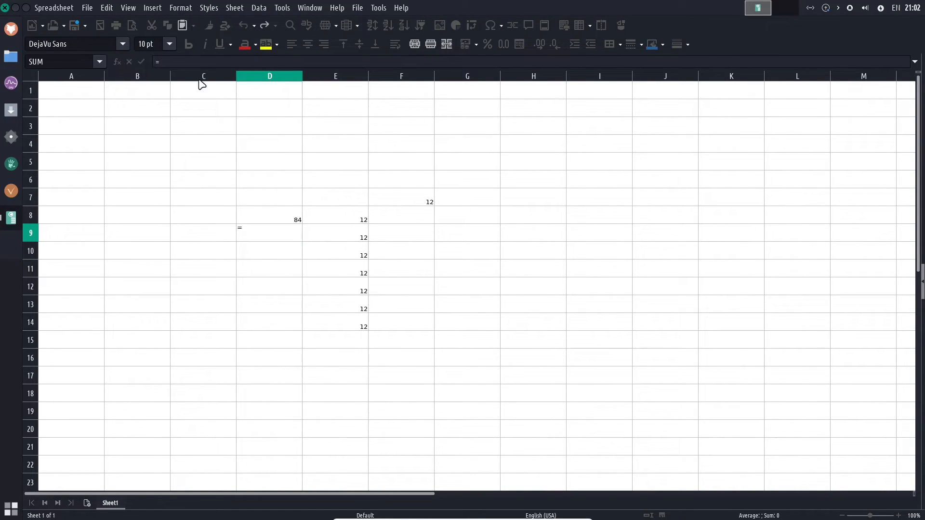
pyautogui.click(118, 61)
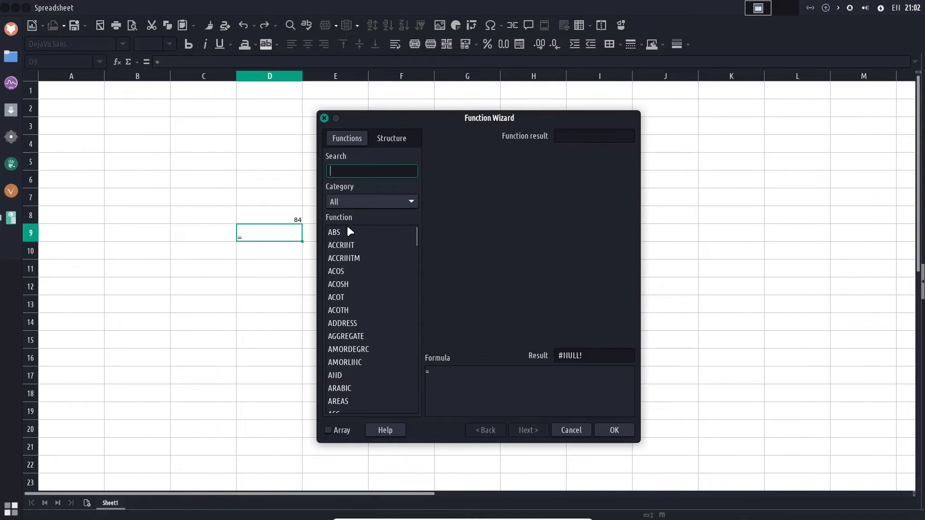
pyautogui.click(351, 232)
pyautogui.scroll(-19, 372, 264)
pyautogui.scroll(-20, 374, 309)
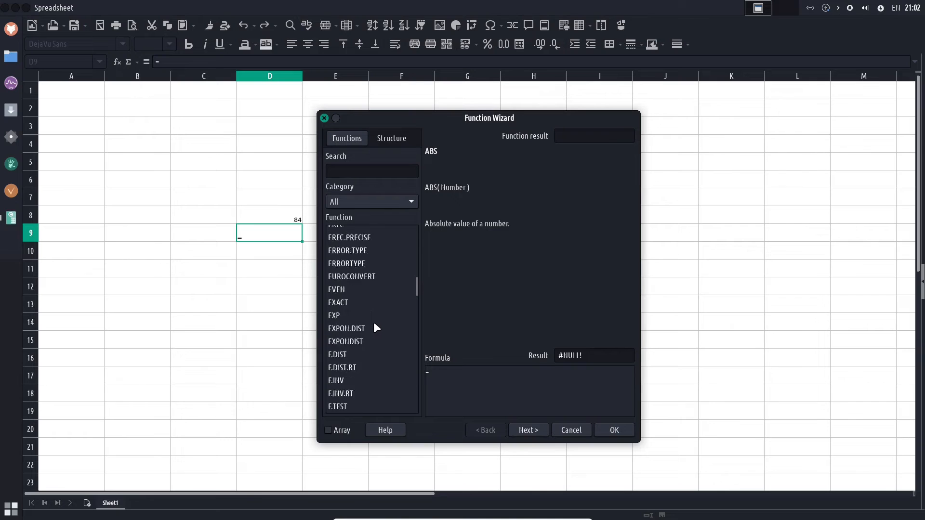
pyautogui.scroll(20, 373, 322)
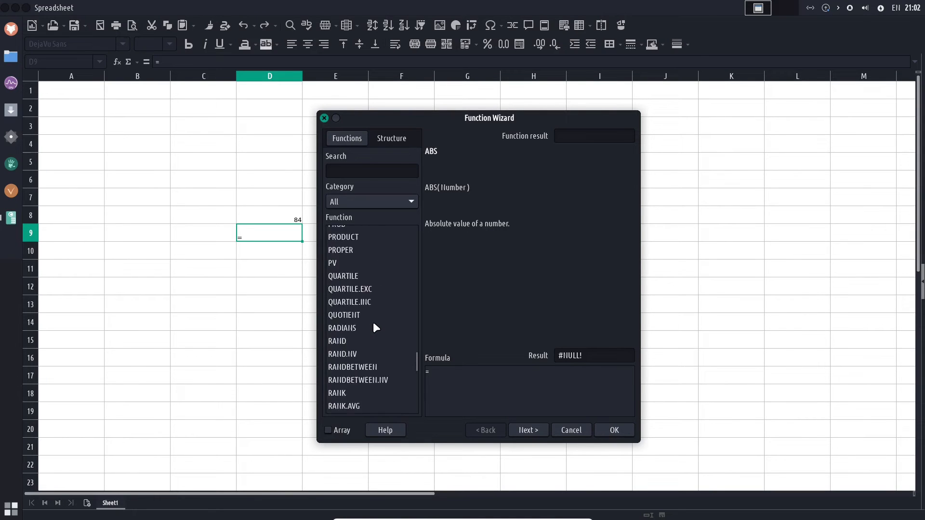
# Step: Review the Database, Mathematical and Statistical function categories, then leave the Function Wizard without inserting a function
pyautogui.click(414, 203)
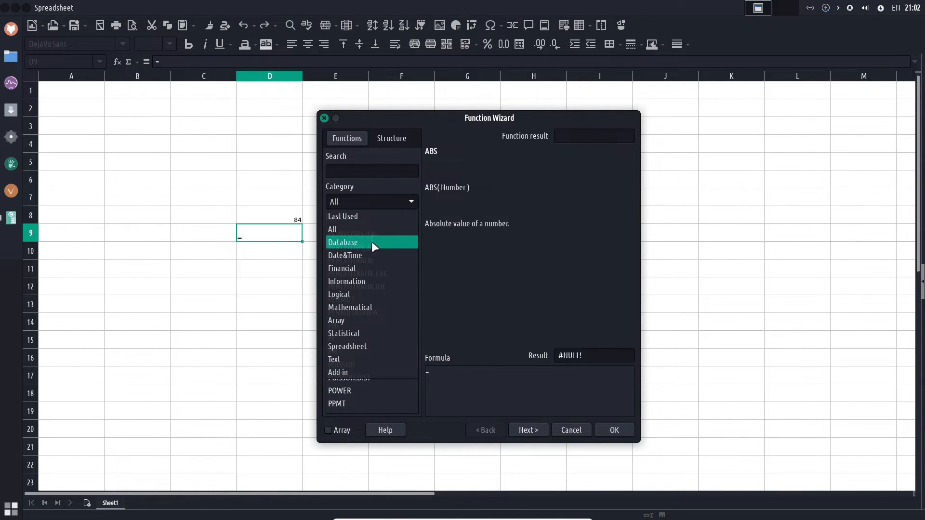
pyautogui.click(379, 242)
pyautogui.click(406, 201)
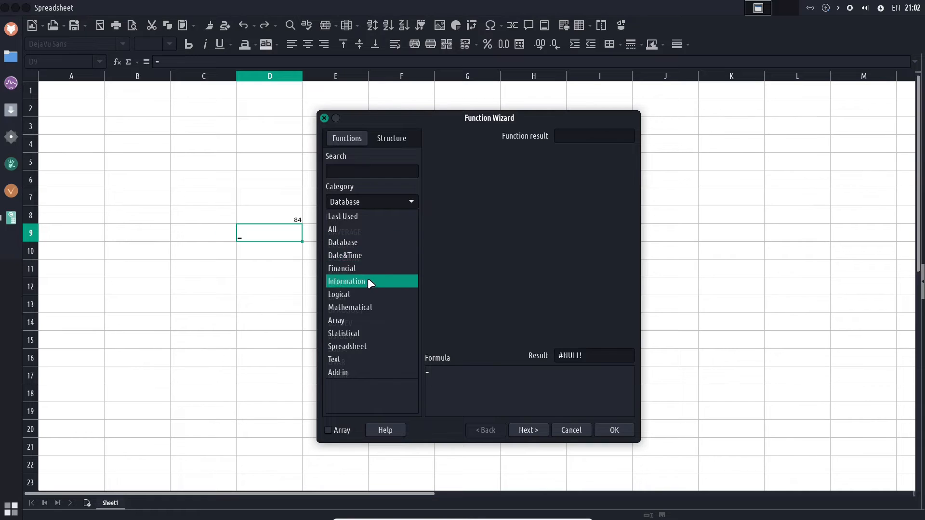
pyautogui.click(366, 306)
pyautogui.scroll(-10, 396, 330)
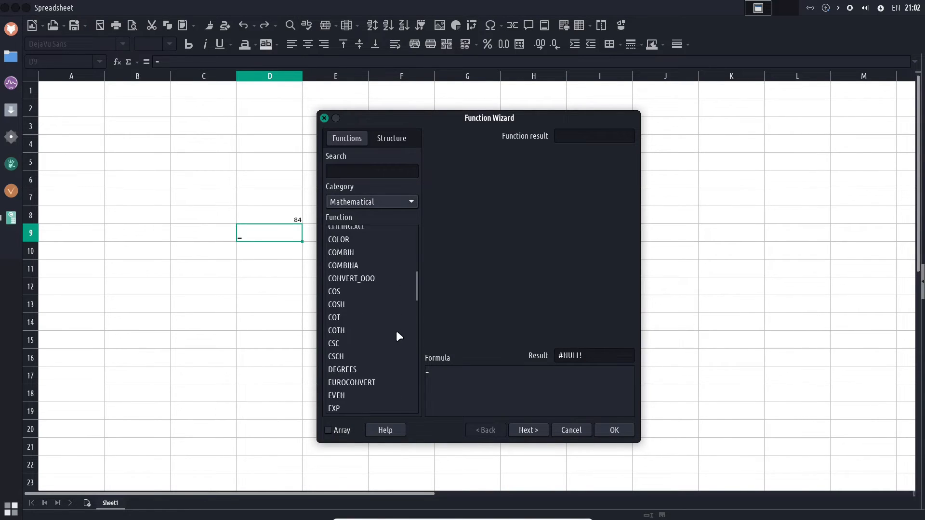
pyautogui.click(413, 207)
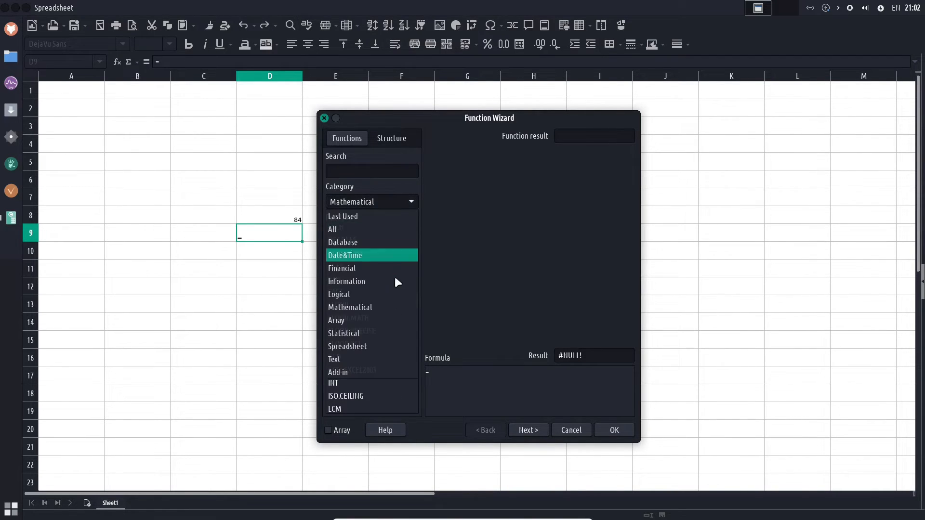
pyautogui.click(389, 331)
pyautogui.scroll(-20, 378, 265)
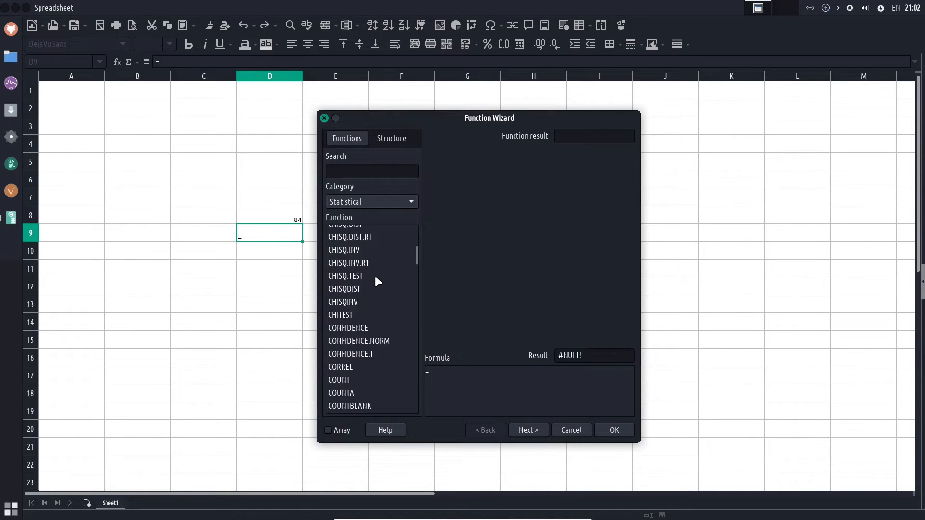
pyautogui.scroll(-3, 377, 289)
pyautogui.scroll(20, 378, 292)
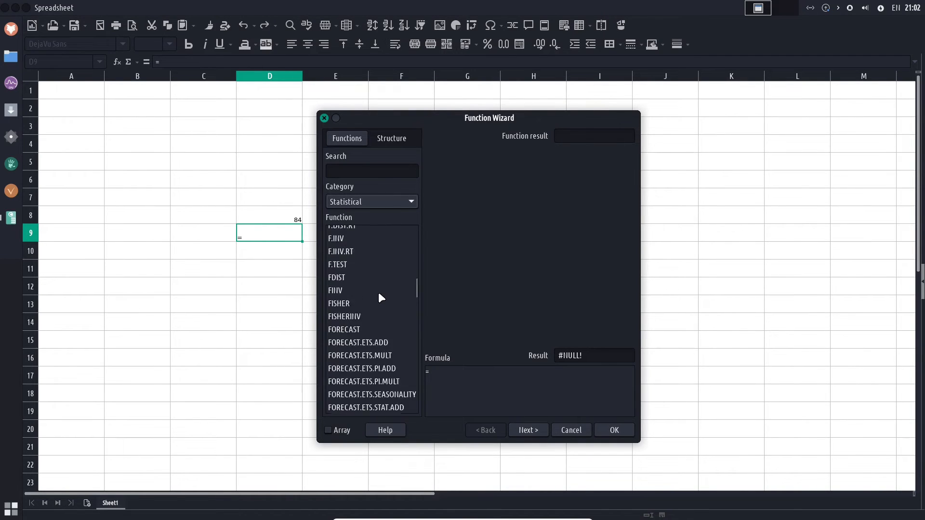
pyautogui.click(400, 205)
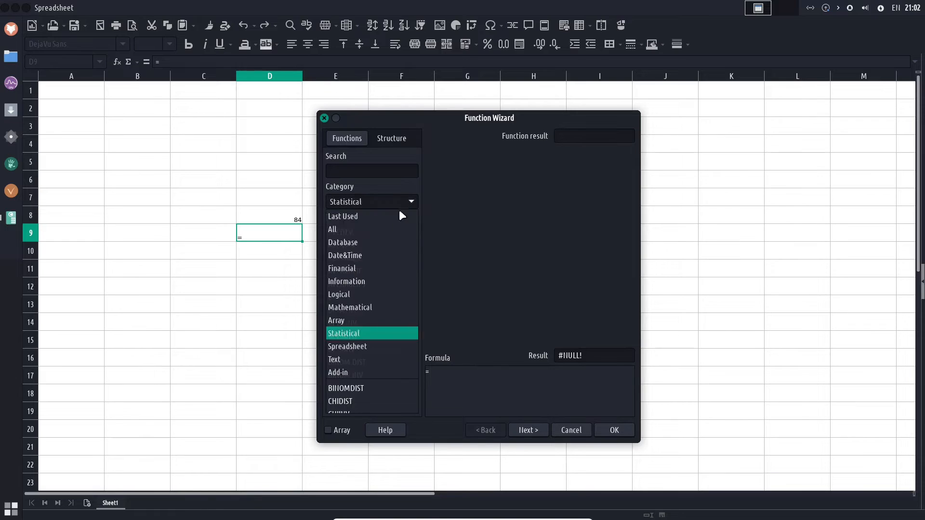
pyautogui.click(591, 175)
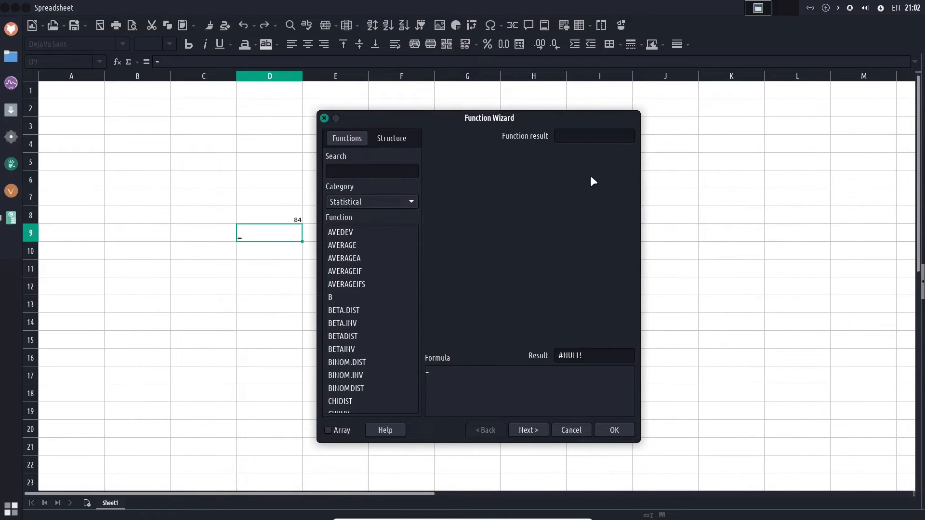
pyautogui.click(571, 430)
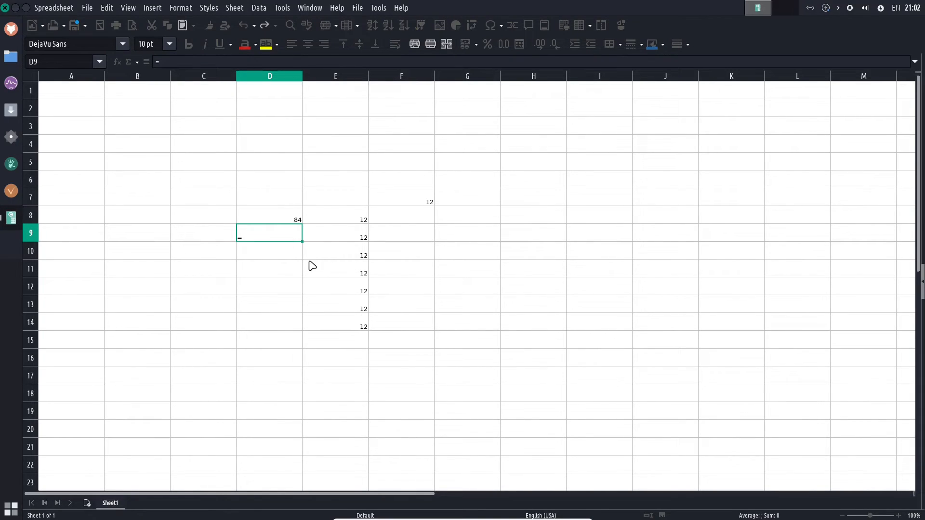
# Step: Clear the contents of the range D7:G16
pyautogui.moveTo(291, 200); pyautogui.dragTo(495, 366)
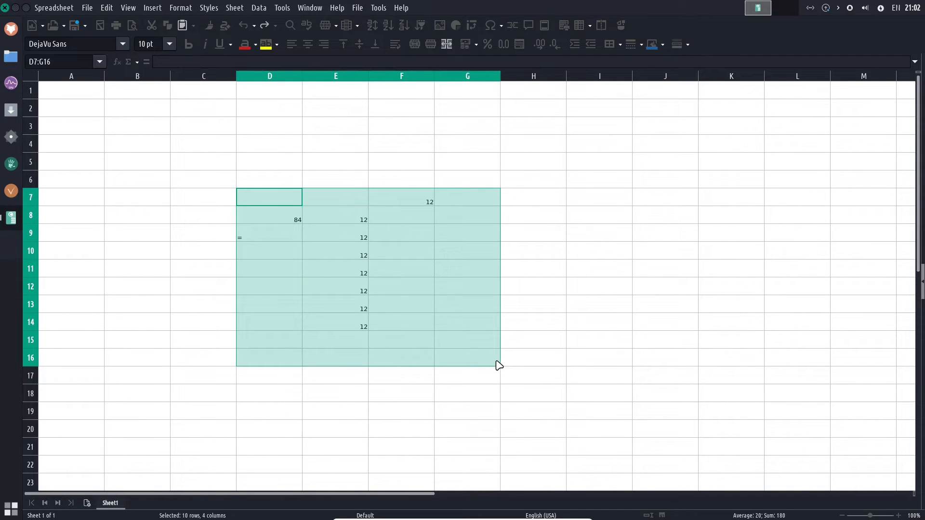
pyautogui.press('Delete')
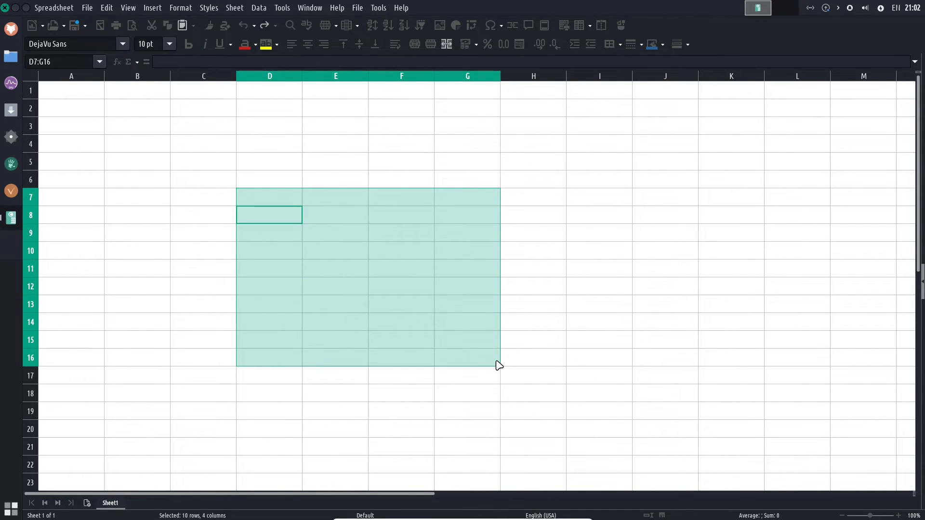
pyautogui.click(572, 339)
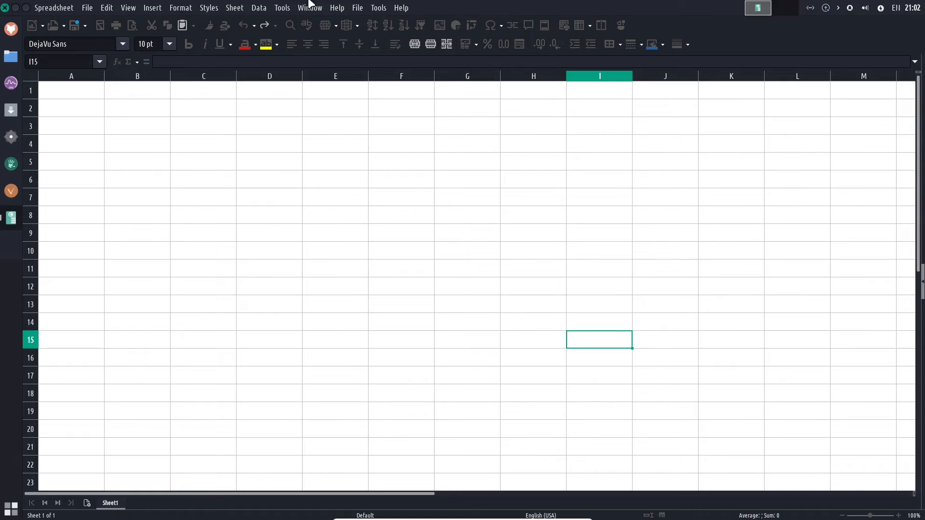
# Step: Create a new presentation based on the Beehive template
pyautogui.click(30, 21)
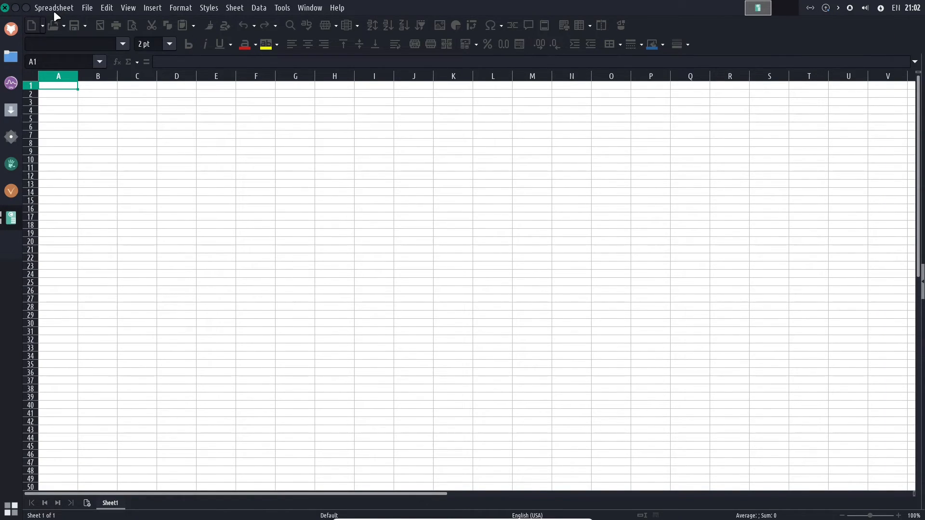
pyautogui.click(57, 7)
pyautogui.click(61, 37)
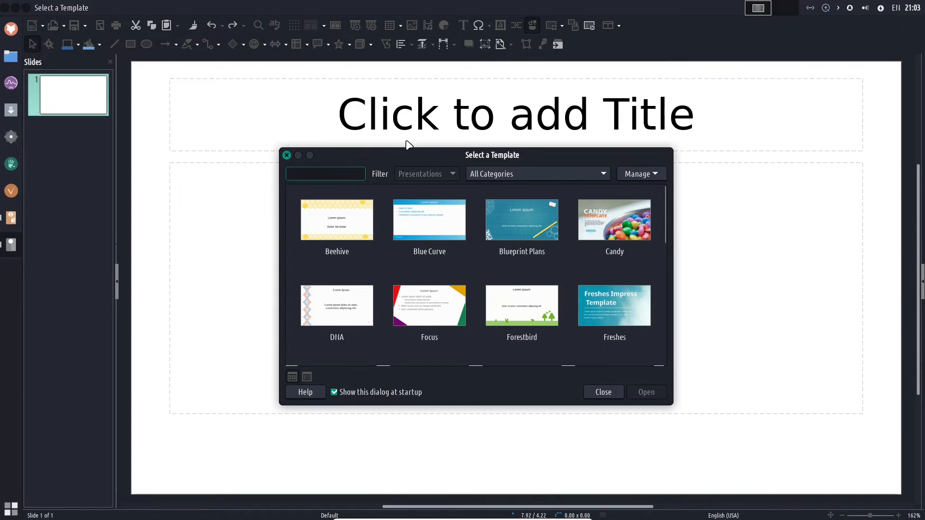
pyautogui.moveTo(489, 220); pyautogui.dragTo(601, 317)
pyautogui.moveTo(532, 252); pyautogui.dragTo(442, 177)
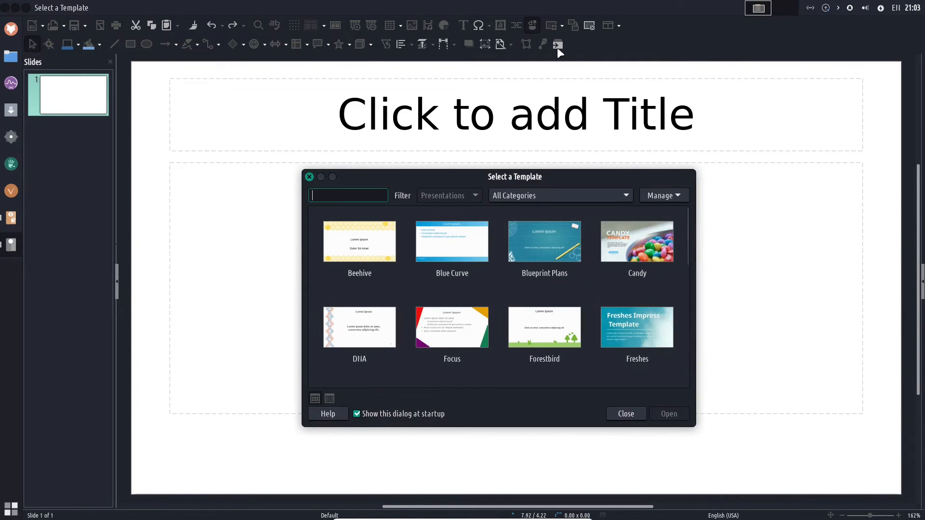
pyautogui.doubleClick(366, 254)
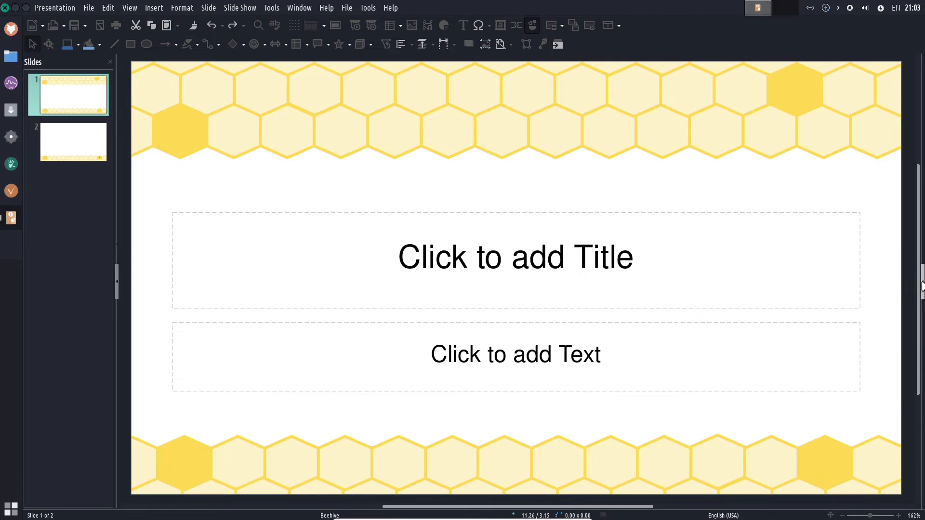
# Step: Show the slide properties and try several layouts on the first slide, ending with the blank layout
pyautogui.click(922, 284)
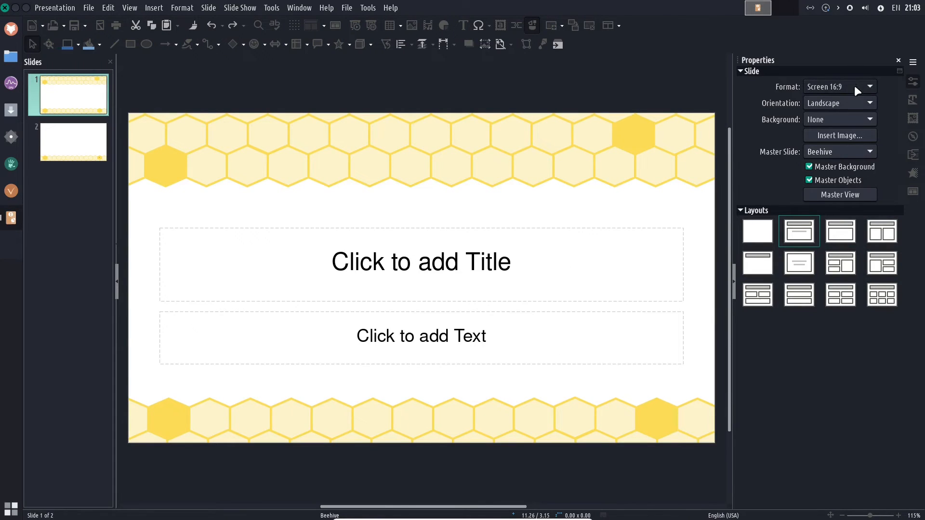
pyautogui.click(841, 231)
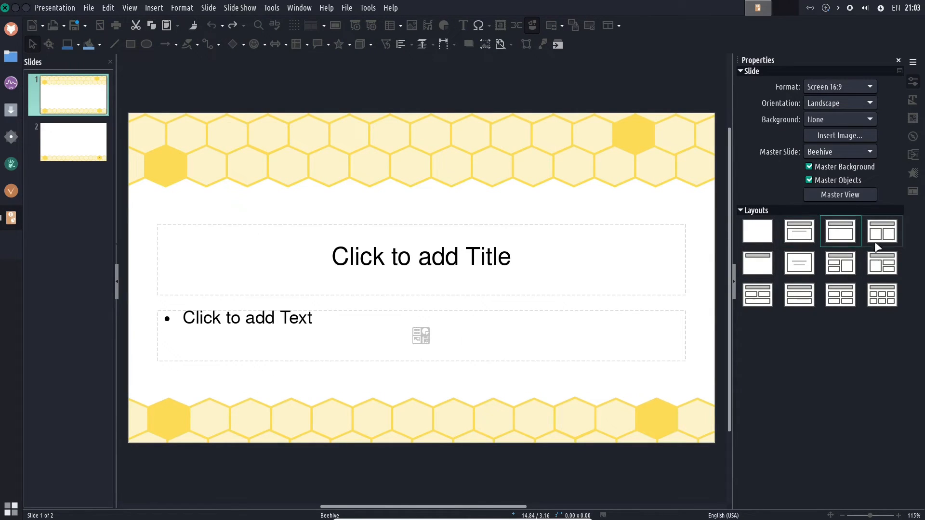
pyautogui.click(882, 232)
pyautogui.click(882, 260)
pyautogui.click(881, 295)
pyautogui.click(841, 295)
pyautogui.click(757, 295)
pyautogui.click(758, 231)
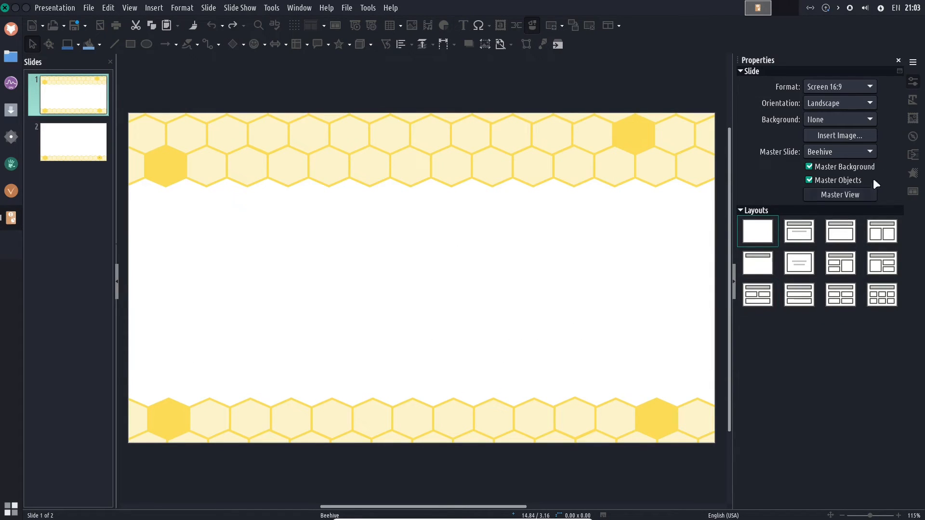
# Step: Look through the sidebar's styles, gallery, navigator, slide transitions, animations and master slides, then return to the slide properties and hide the sidebar
pyautogui.click(913, 83)
pyautogui.click(913, 102)
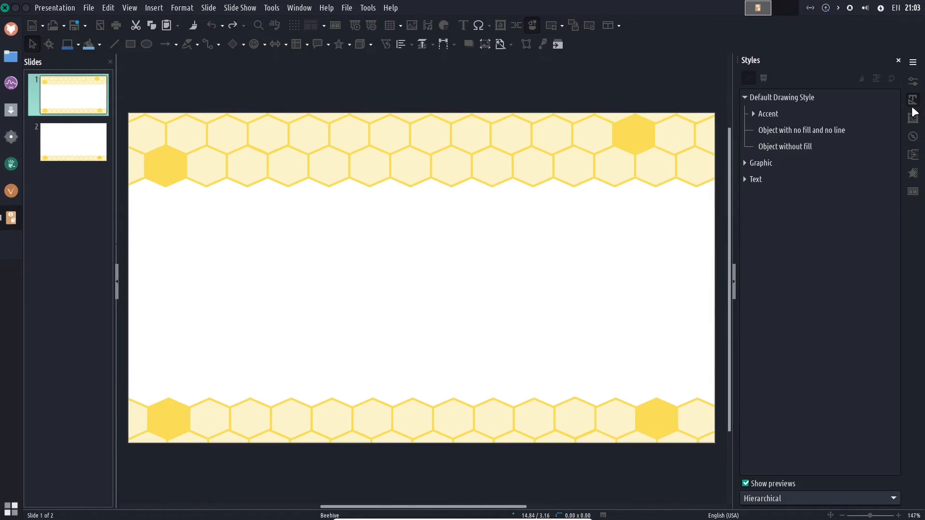
pyautogui.click(914, 120)
pyautogui.click(914, 137)
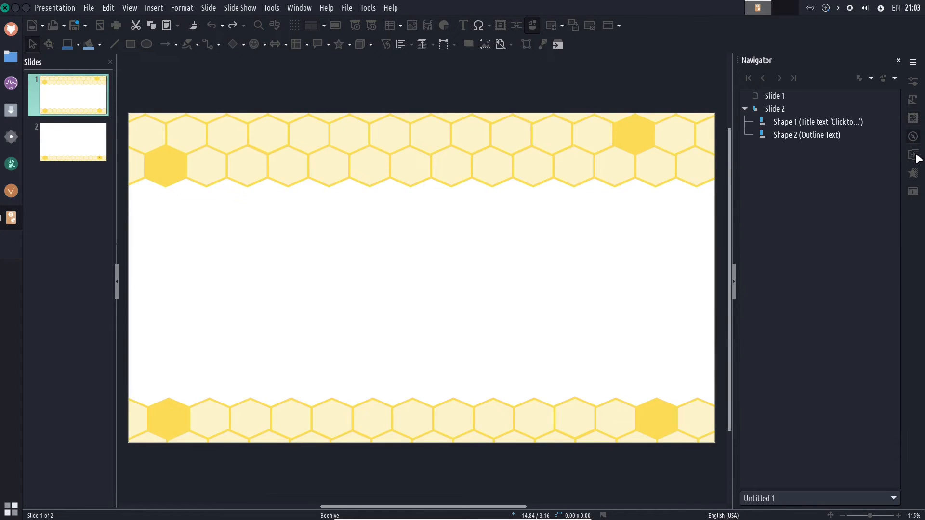
pyautogui.click(913, 156)
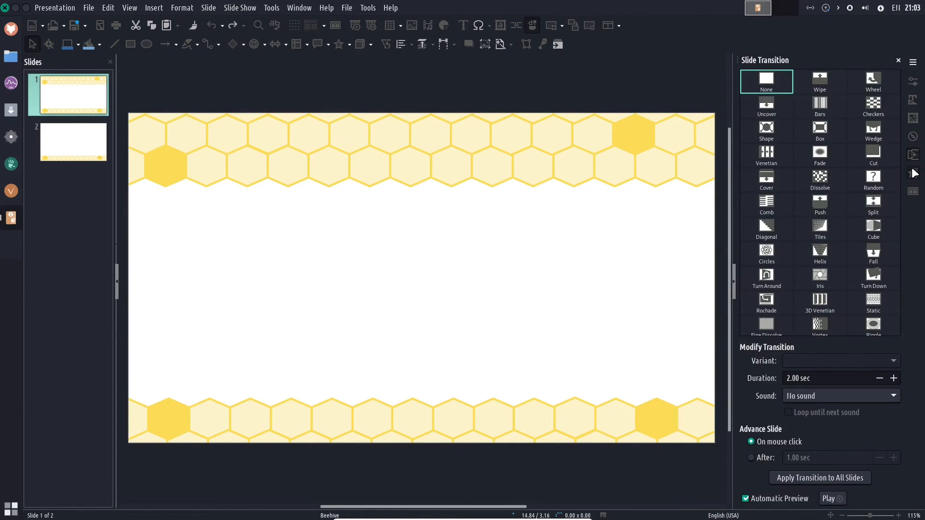
pyautogui.click(914, 174)
pyautogui.click(914, 190)
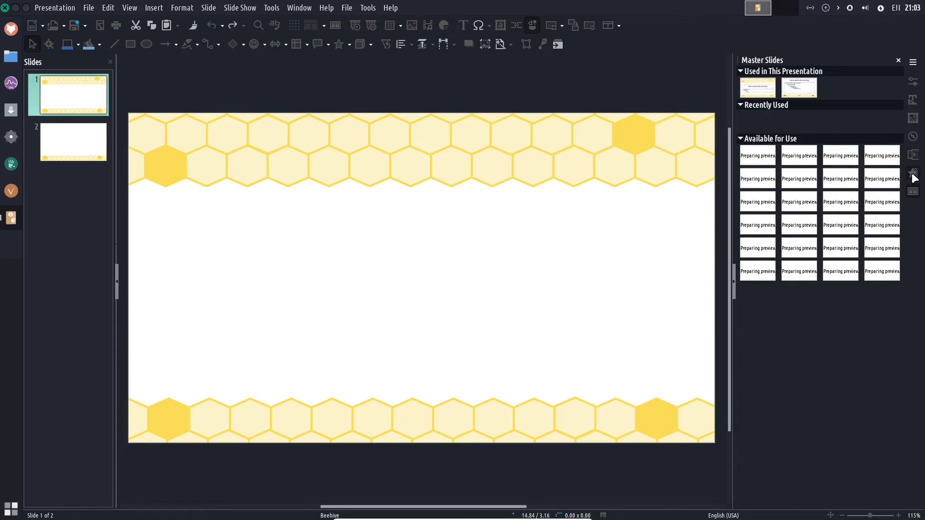
pyautogui.click(914, 179)
pyautogui.click(915, 193)
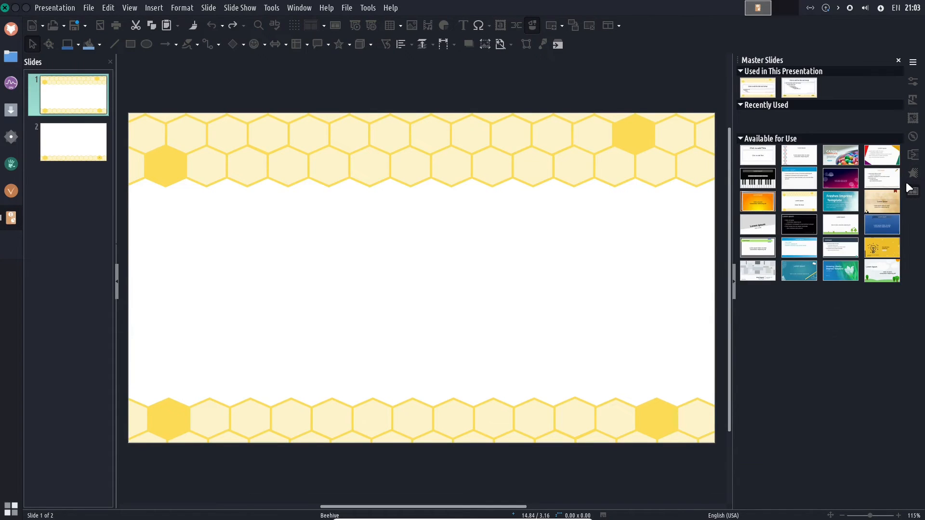
pyautogui.click(913, 82)
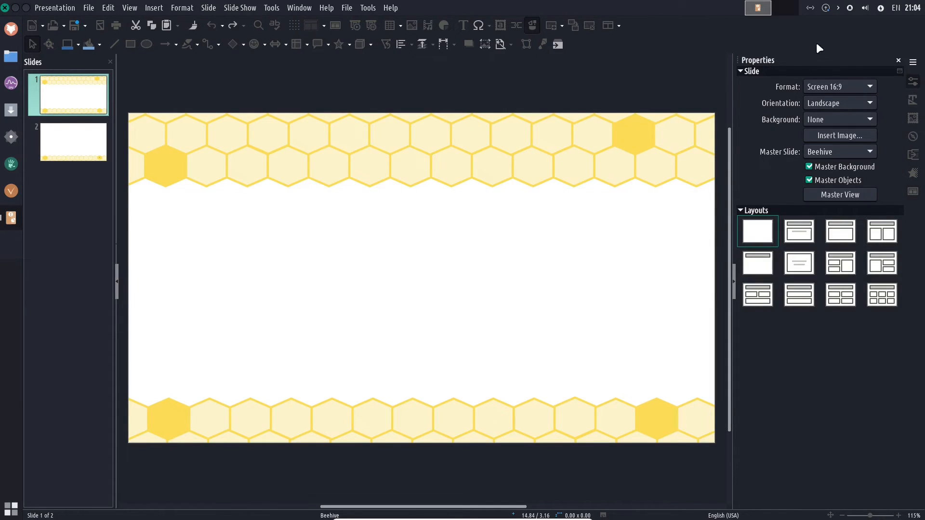
pyautogui.click(734, 278)
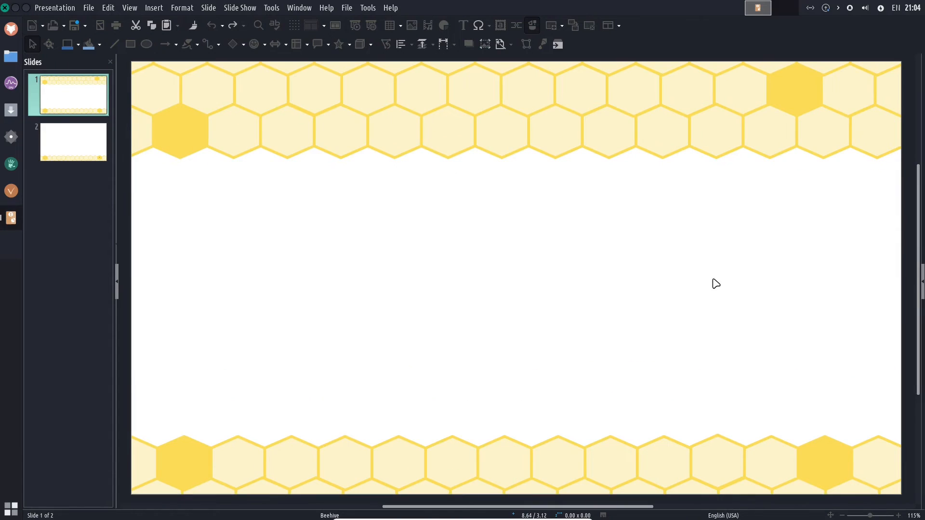
# Step: View the second slide and check which types of new documents can be created
pyautogui.click(102, 140)
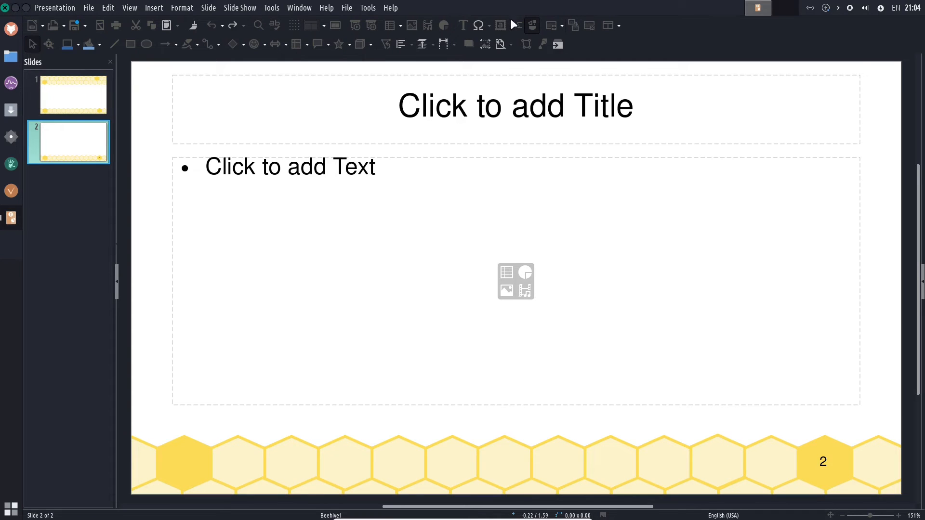
pyautogui.click(42, 26)
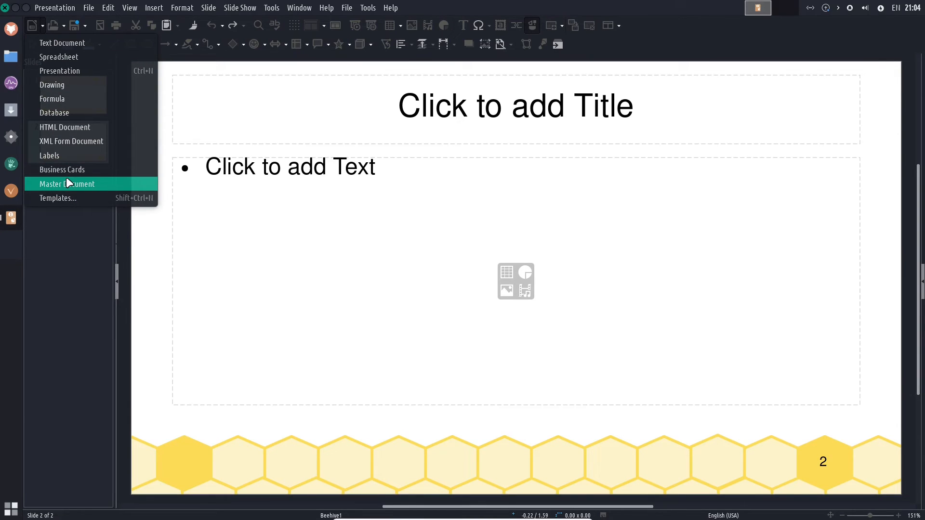
pyautogui.click(67, 322)
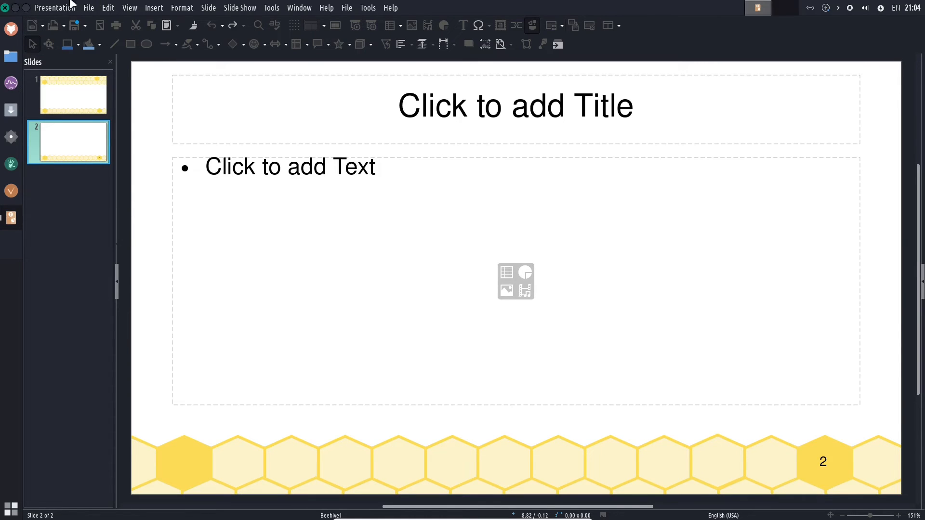
# Step: Close the Beehive presentation and launch the Office start screen by searching the Application Finder for "off"
pyautogui.click(5, 7)
pyautogui.click(411, 299)
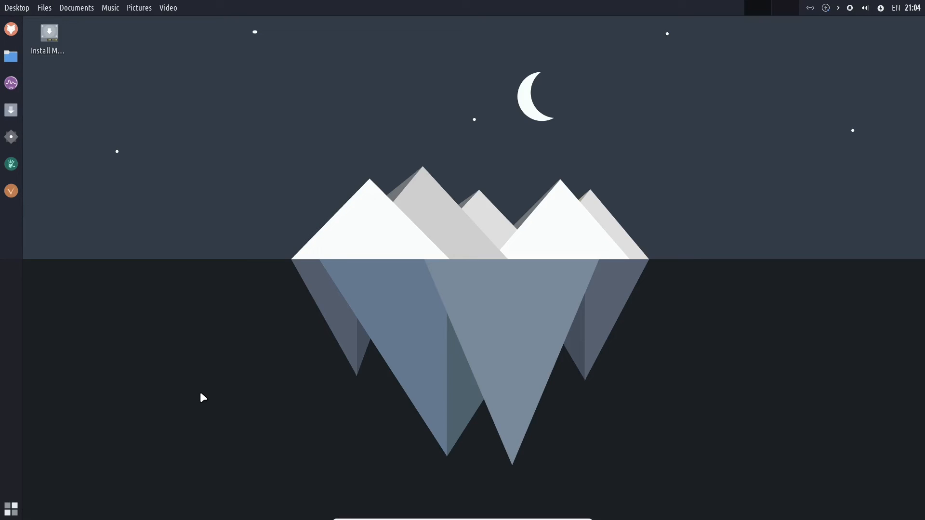
pyautogui.hotkey('alt', 'F3')
pyautogui.write('off')
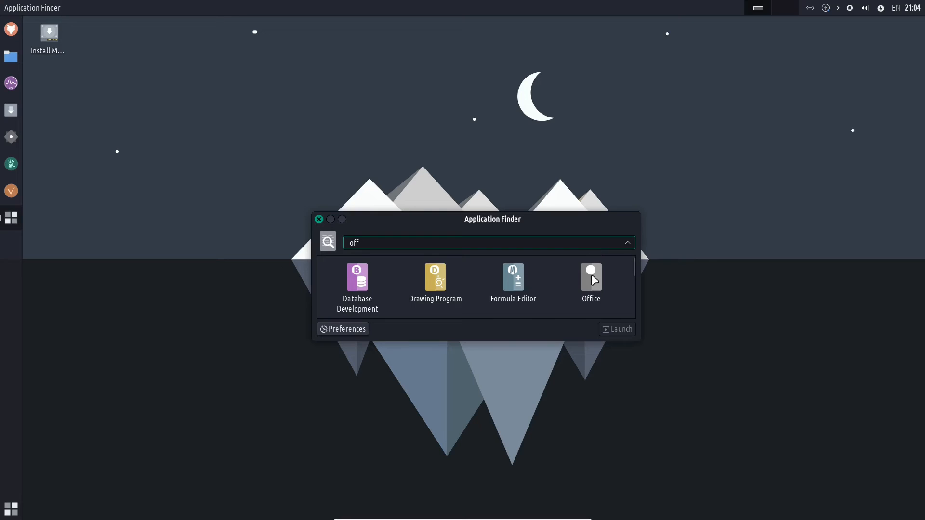
pyautogui.click(593, 279)
pyautogui.doubleClick(599, 283)
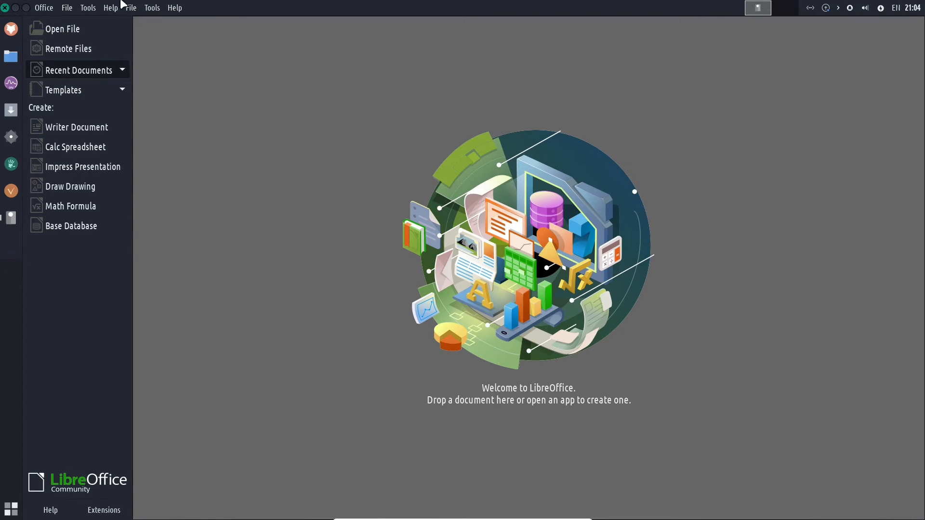
# Step: Start a new labels document from the start screen and enter a sample name and postal address as the label text
pyautogui.click(45, 8)
pyautogui.click(44, 8)
pyautogui.click(65, 7)
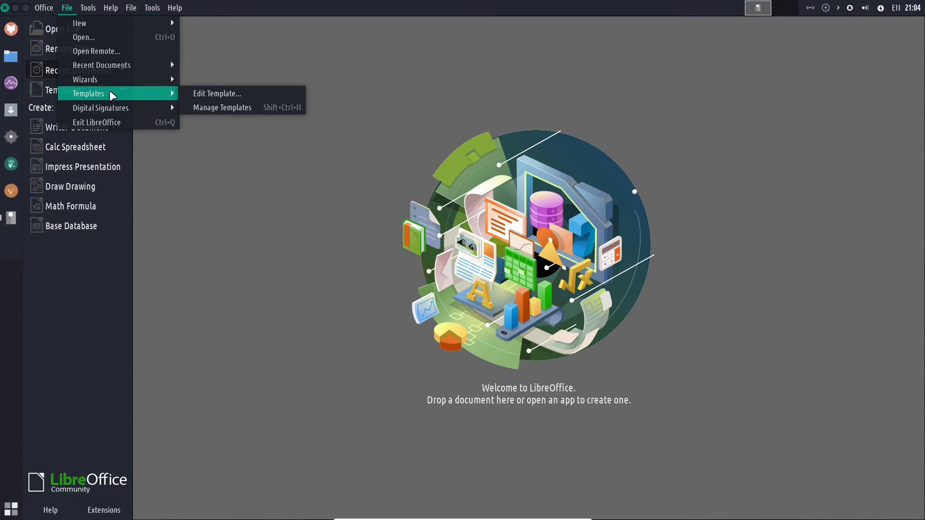
pyautogui.moveTo(120, 84)
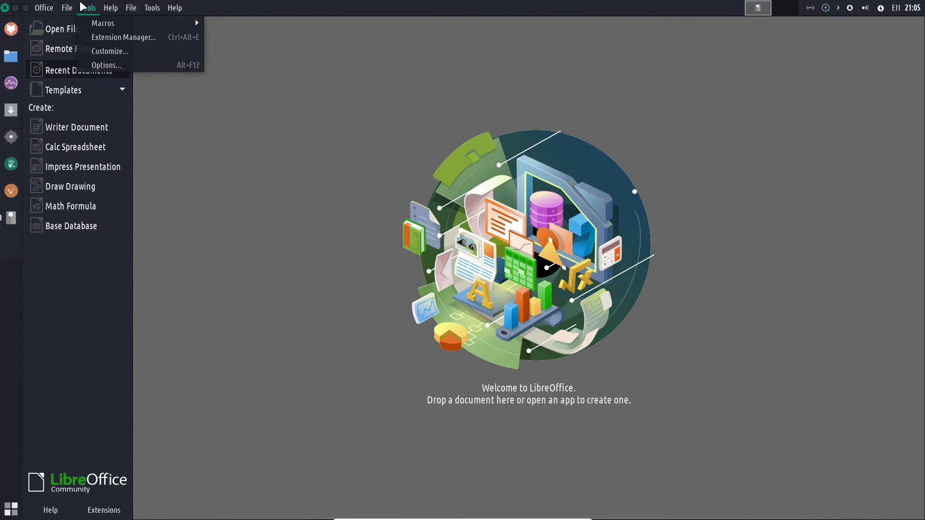
pyautogui.moveTo(48, 9)
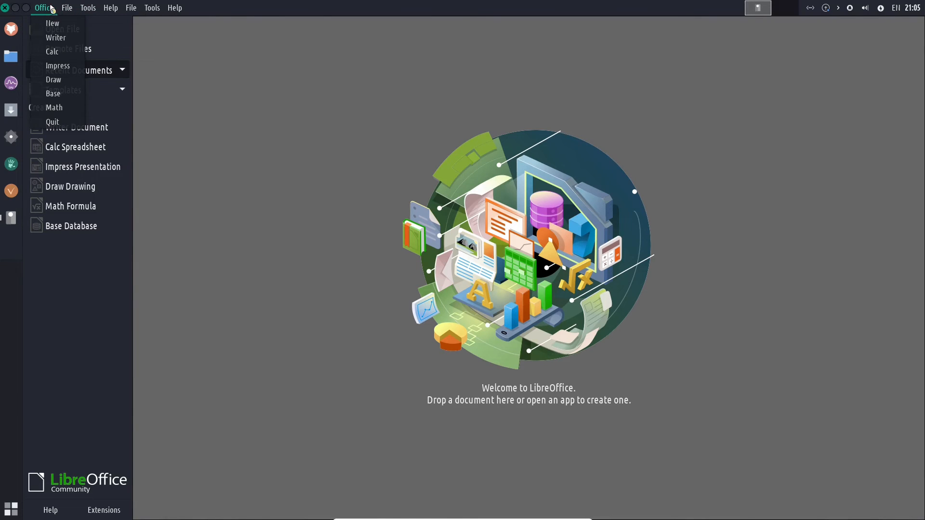
pyautogui.moveTo(81, 24)
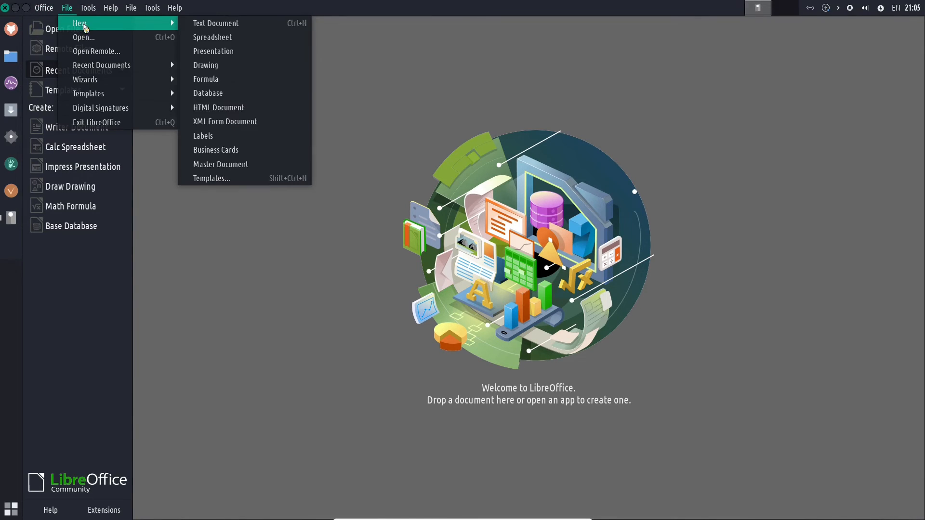
pyautogui.click(231, 137)
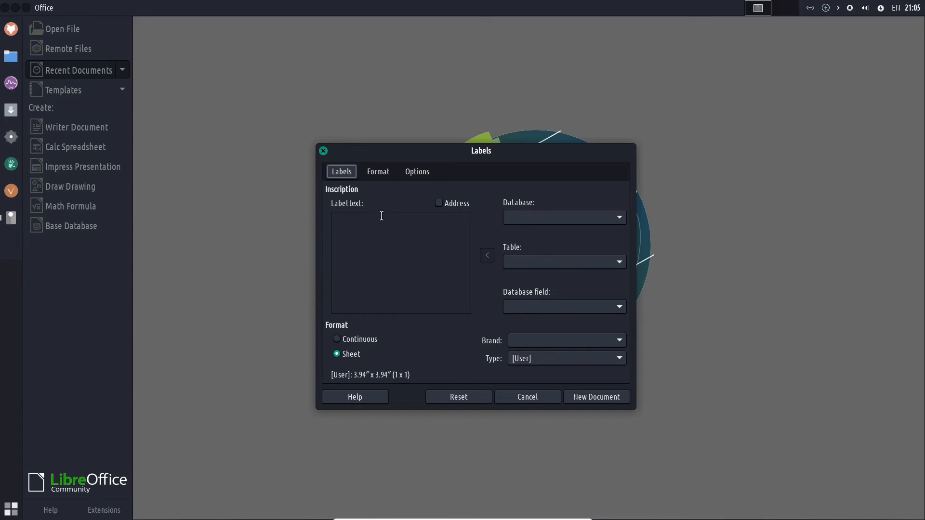
pyautogui.click(410, 233)
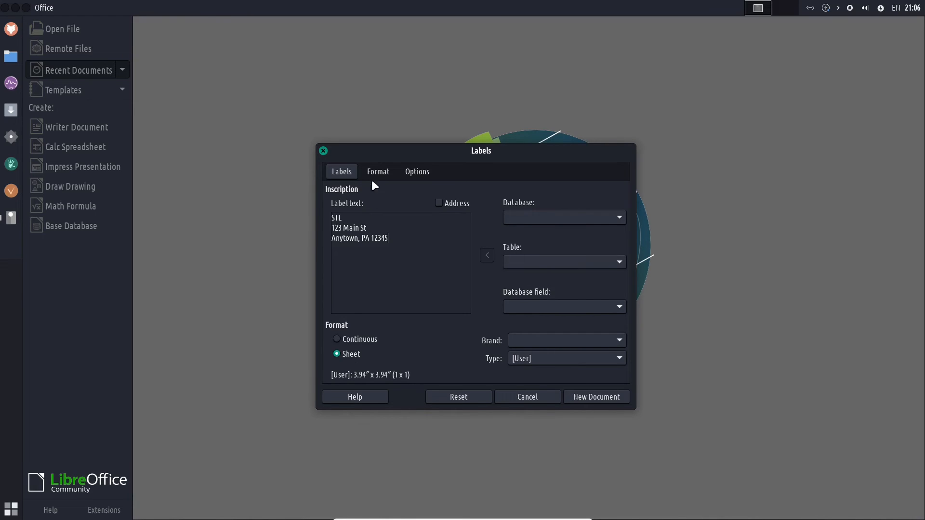
# Step: Set the label brand to Avery Letter Size and the type to 5260 Address
pyautogui.click(619, 340)
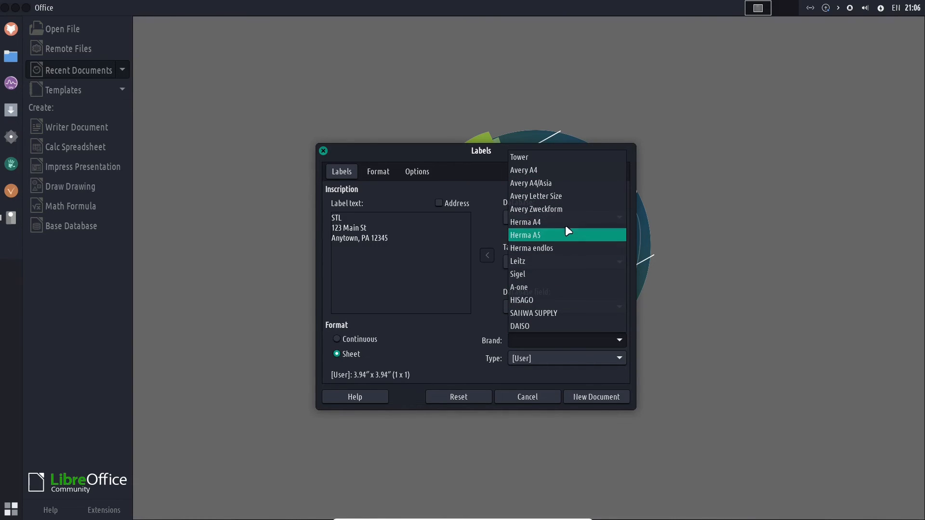
pyautogui.click(564, 196)
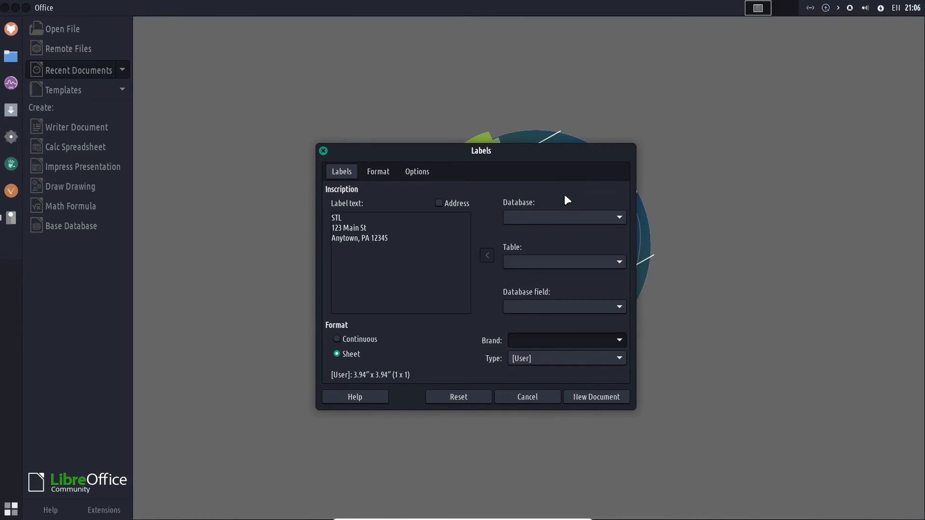
pyautogui.click(620, 357)
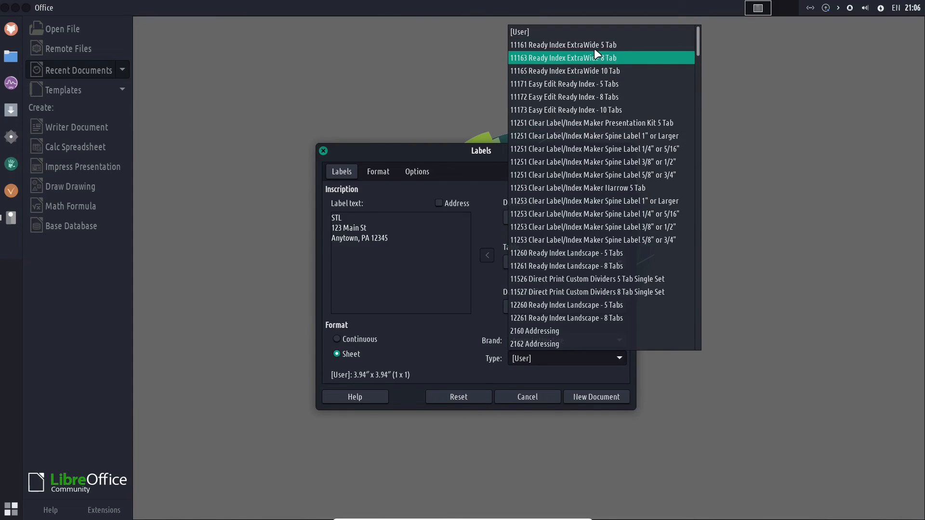
pyautogui.scroll(-5, 603, 197)
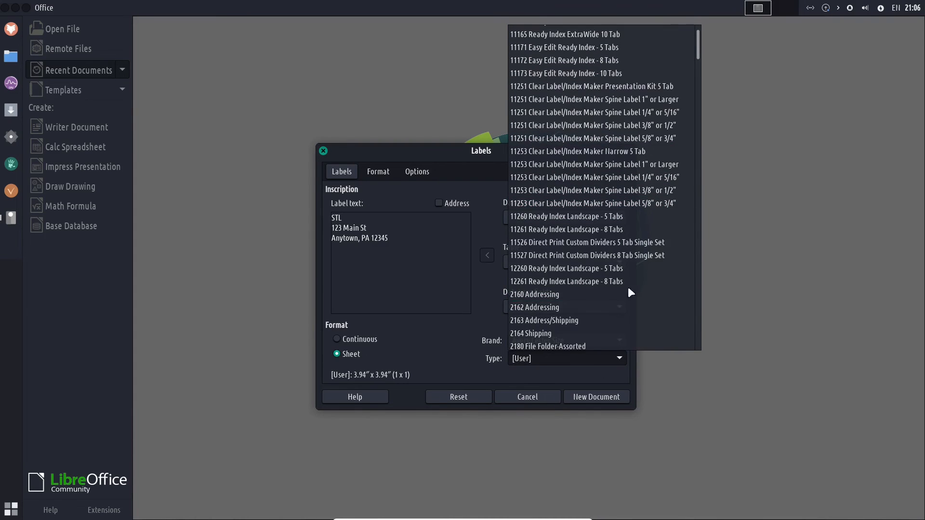
pyautogui.scroll(-15, 620, 202)
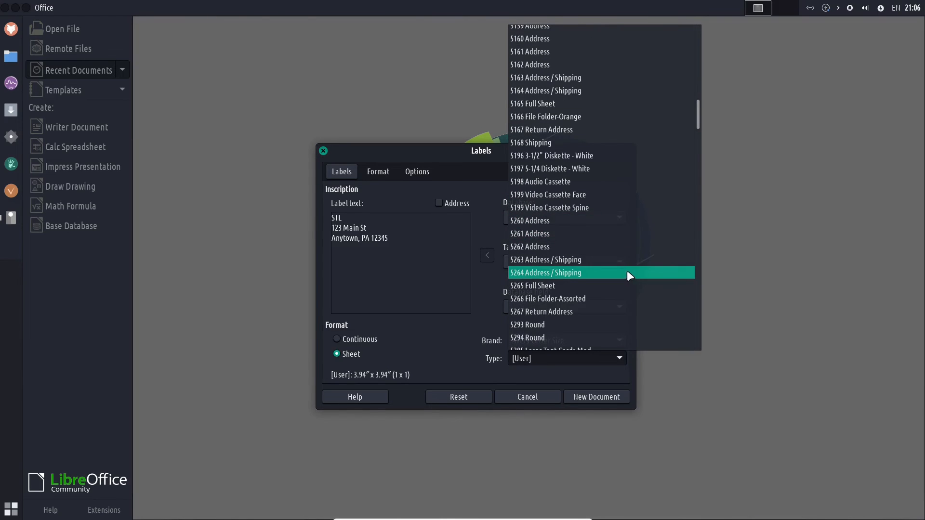
pyautogui.click(601, 221)
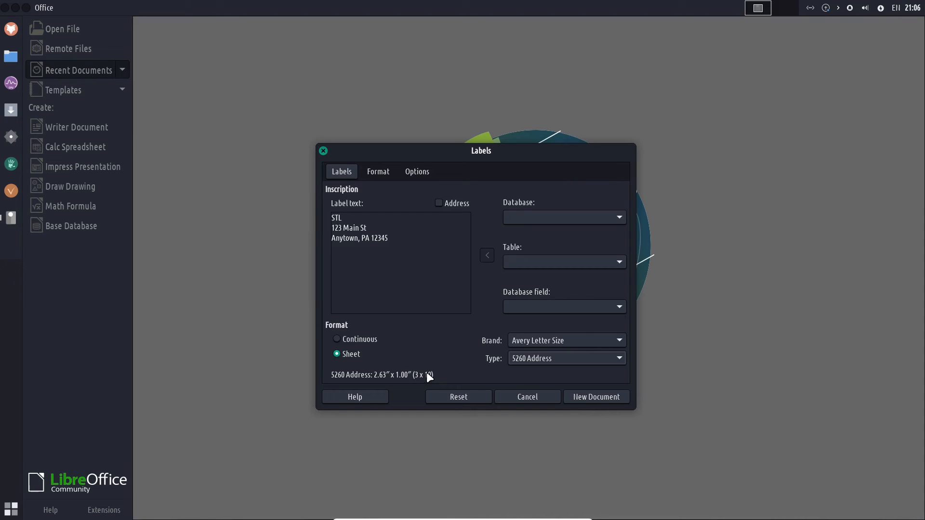
# Step: Review the label format dimensions and the distribution and printer options, and create the labels document
pyautogui.click(380, 171)
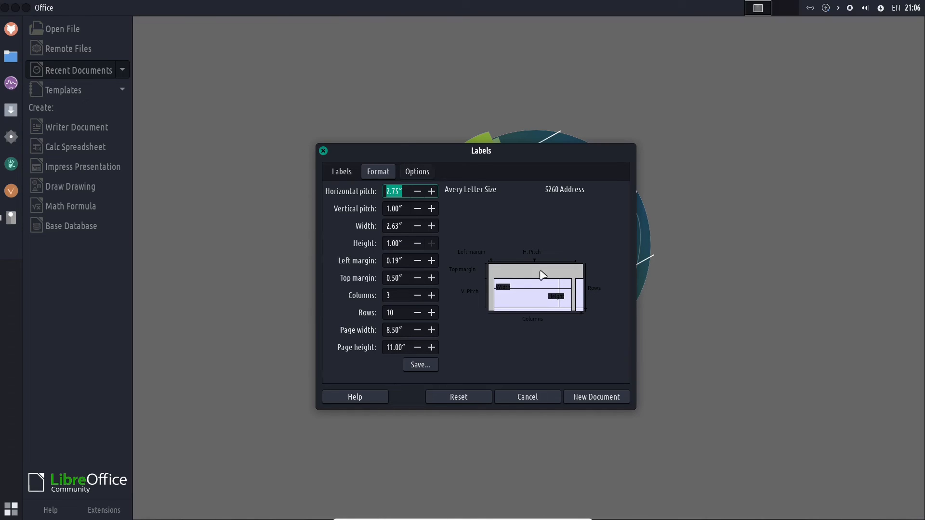
pyautogui.click(418, 172)
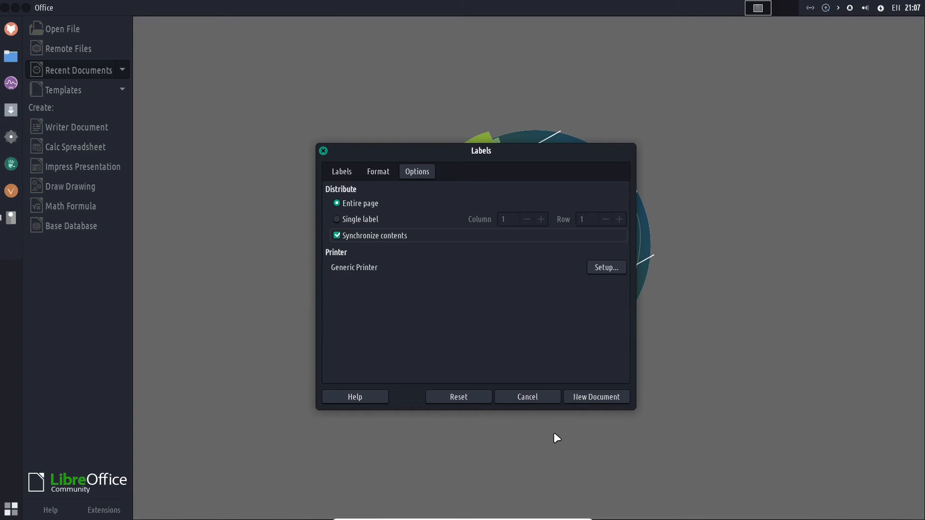
pyautogui.click(590, 397)
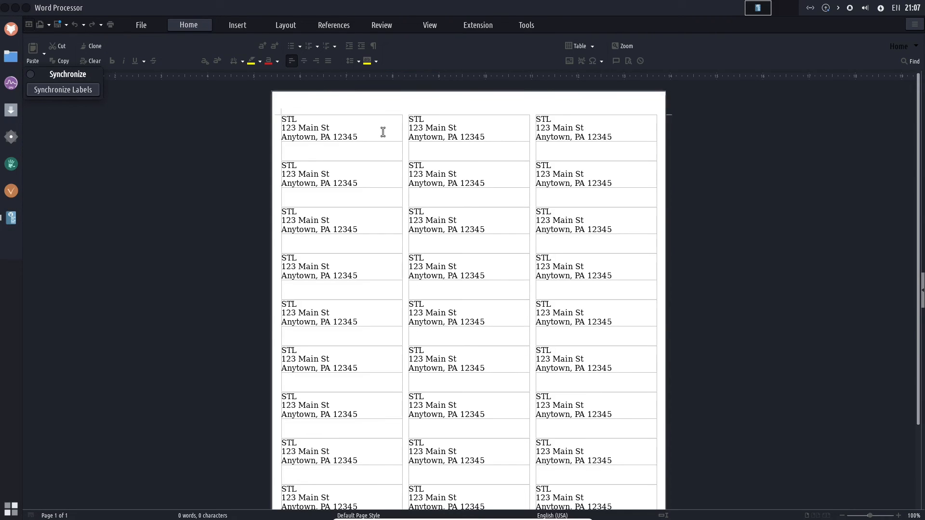
# Step: Change the font of all text in the first label to DK Cool Crayon
pyautogui.moveTo(305, 120); pyautogui.dragTo(296, 137)
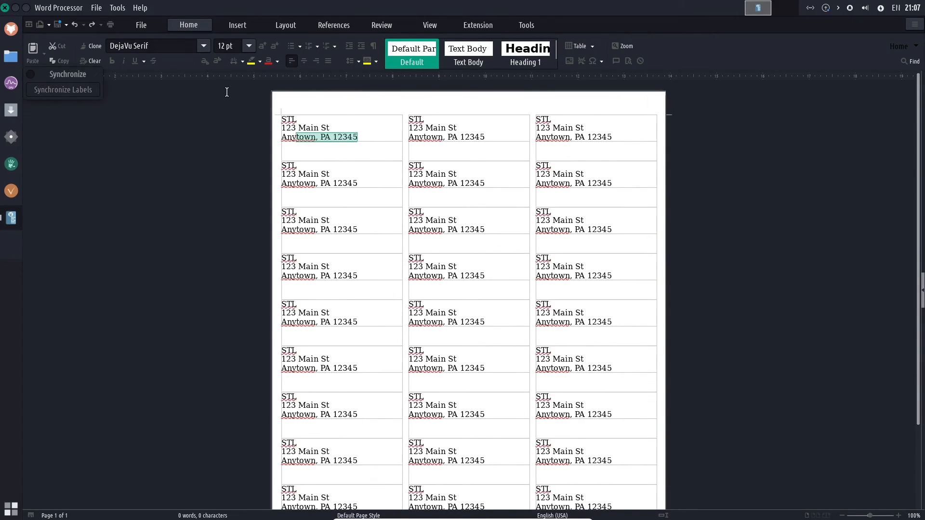
pyautogui.click(330, 137)
pyautogui.hotkey('ctrl', 'a')
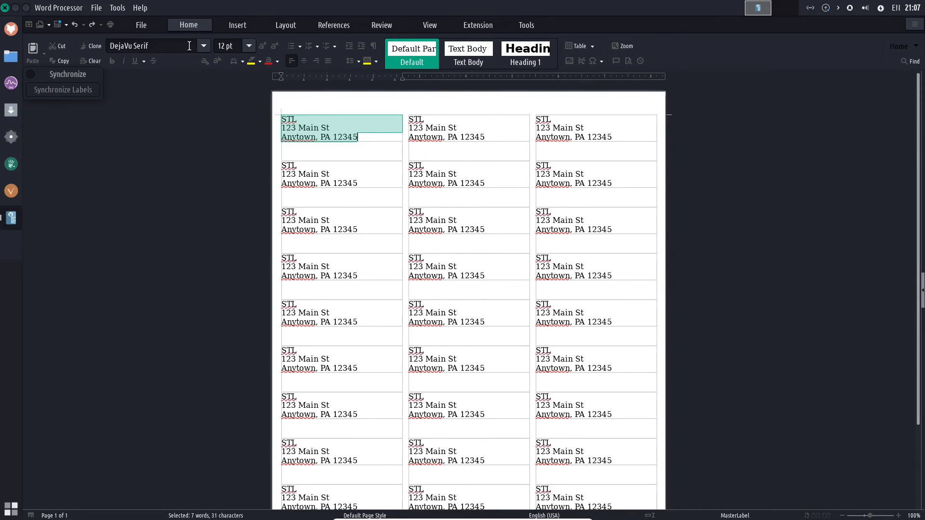
pyautogui.click(204, 47)
pyautogui.click(174, 127)
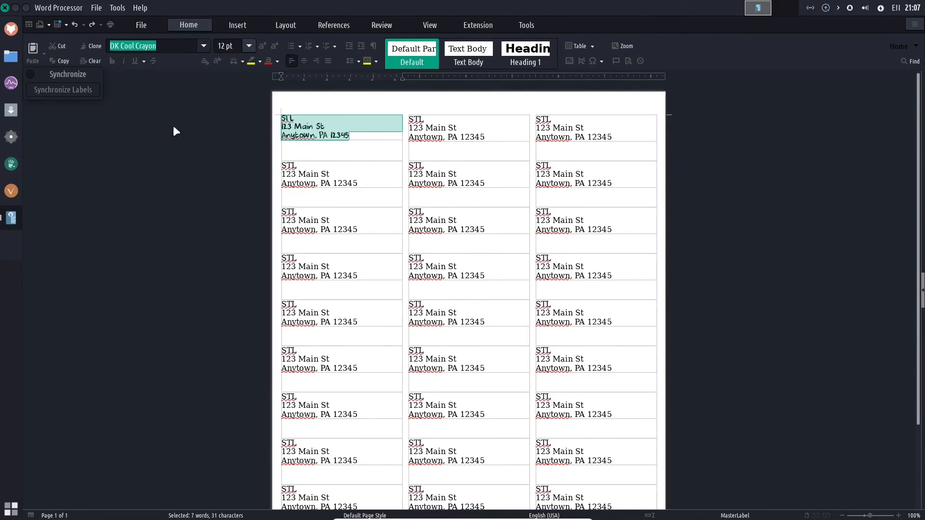
# Step: Centre the first label's text and synchronize its formatting to all the other labels
pyautogui.click(299, 43)
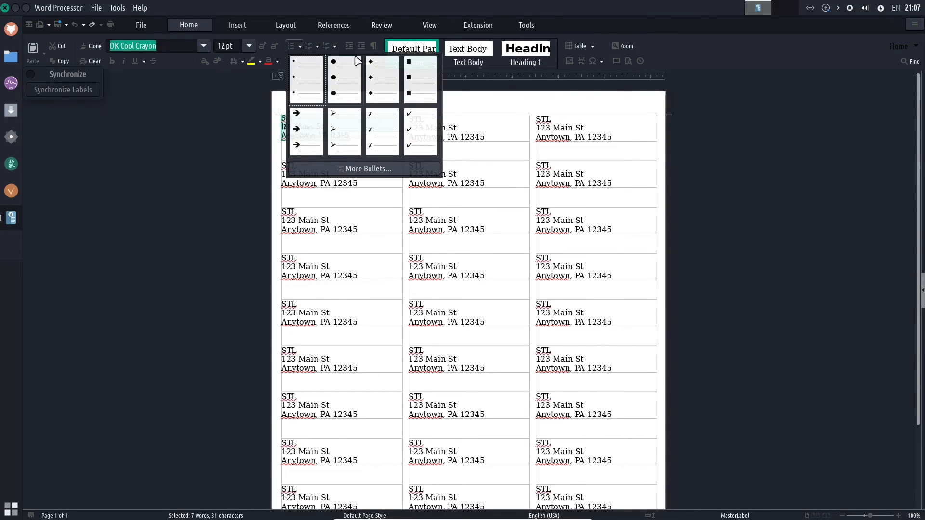
pyautogui.click(290, 41)
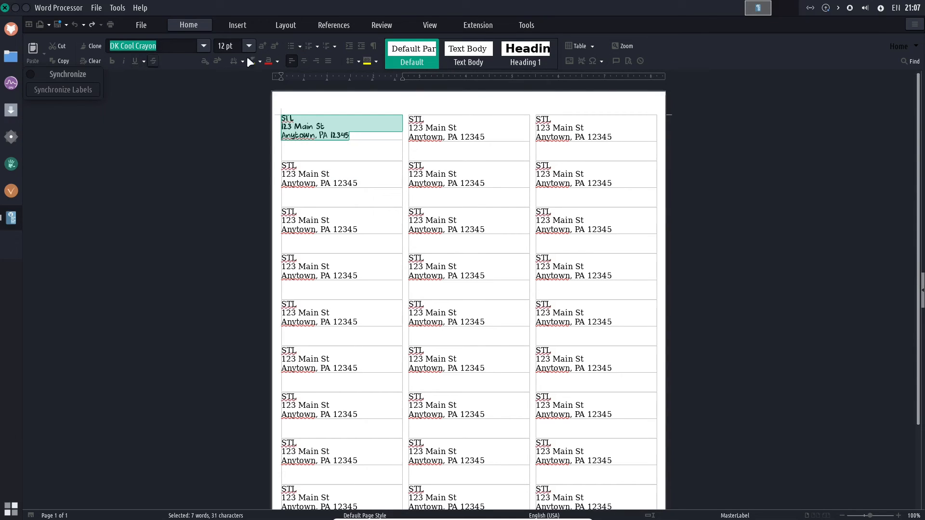
pyautogui.click(302, 60)
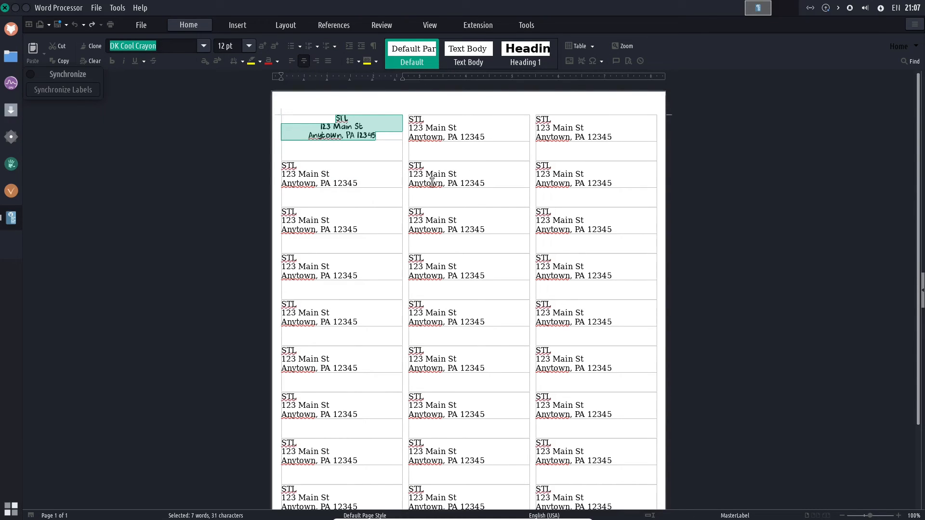
pyautogui.moveTo(82, 75); pyautogui.dragTo(138, 123)
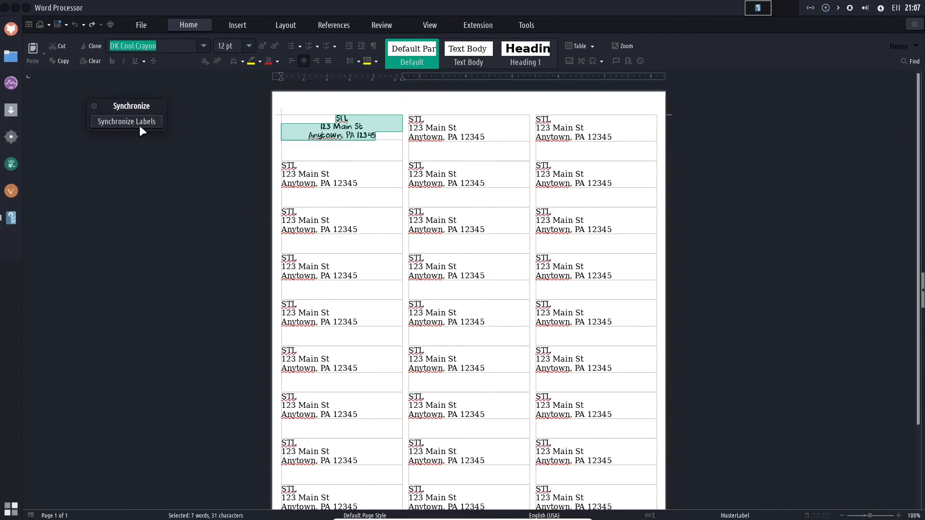
pyautogui.click(135, 123)
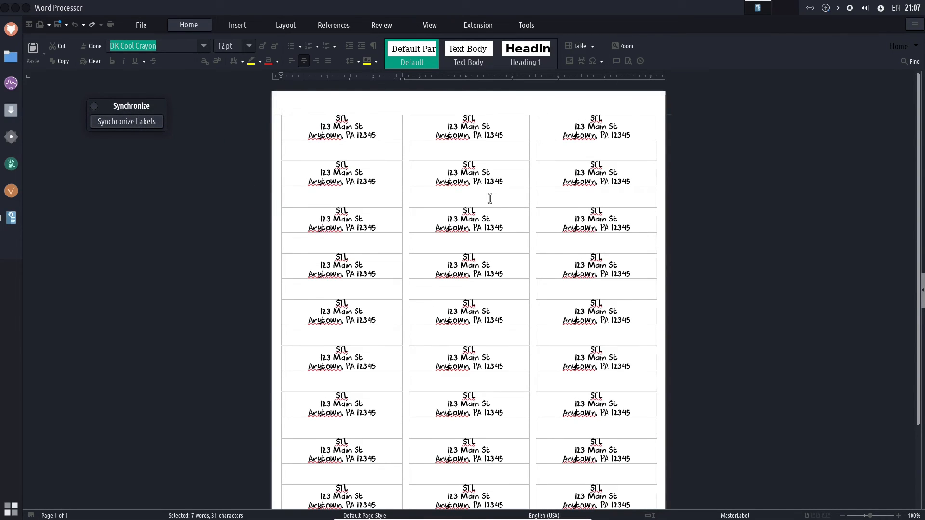
# Step: Insert a blank line above the first label's text, synchronize all labels and check the sheet
pyautogui.click(334, 117)
pyautogui.press('Return')
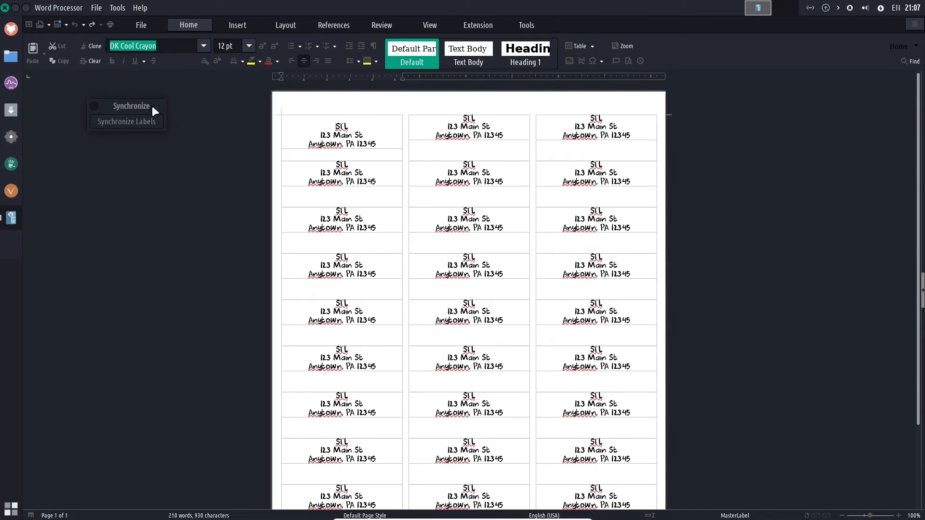
pyautogui.click(127, 123)
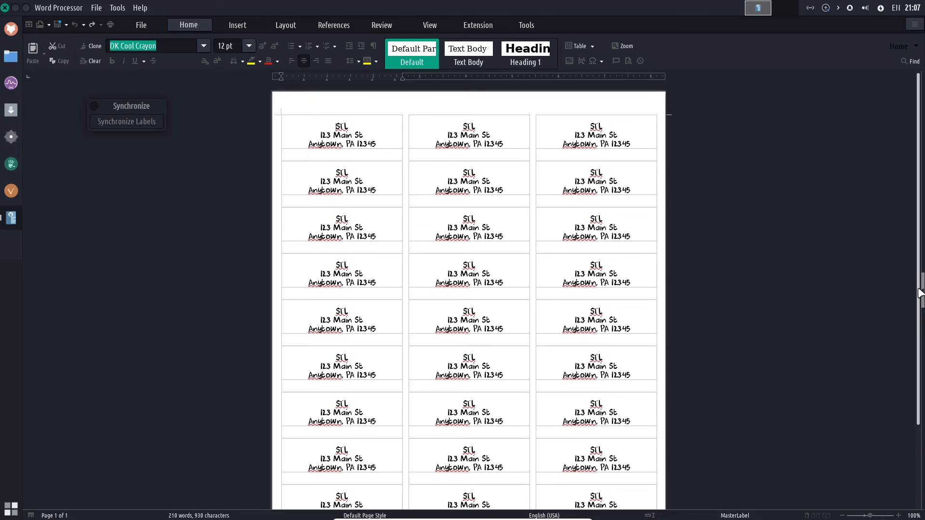
pyautogui.scroll(-3, 895, 215)
pyautogui.scroll(3, 895, 216)
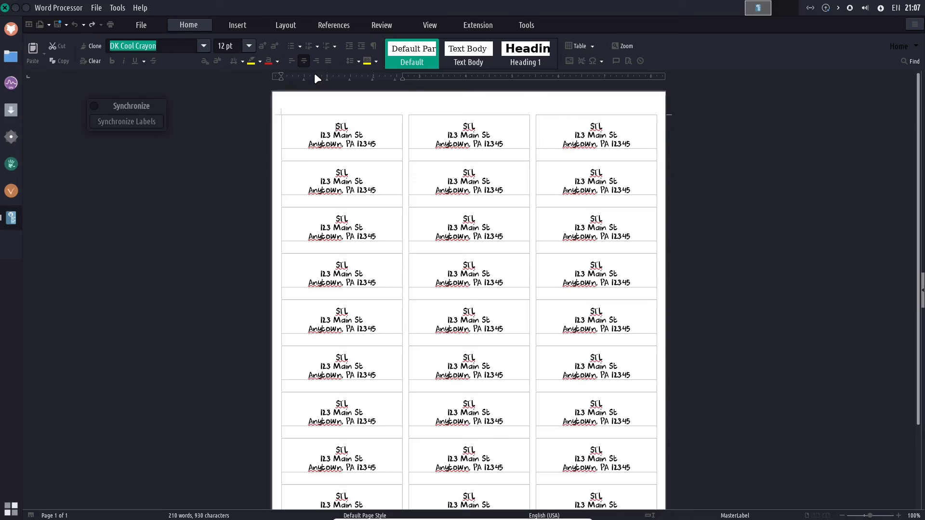
pyautogui.press('Return')
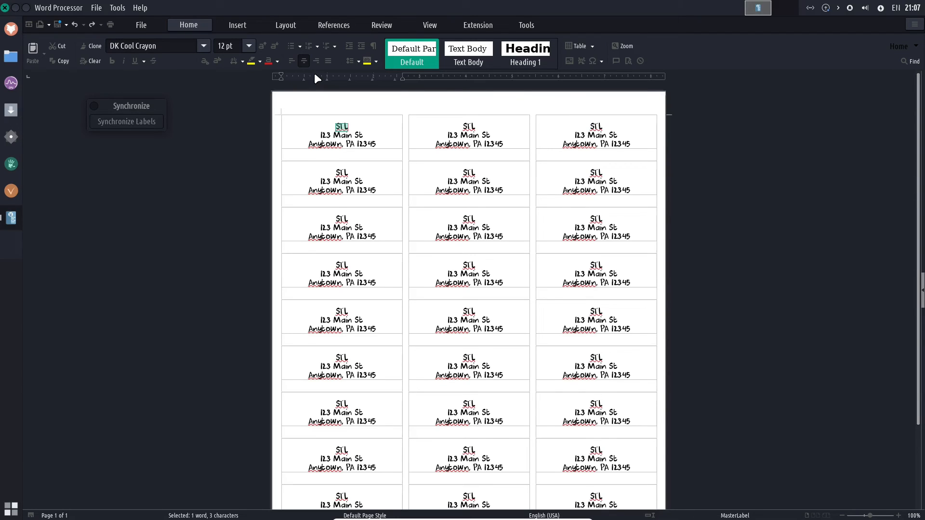